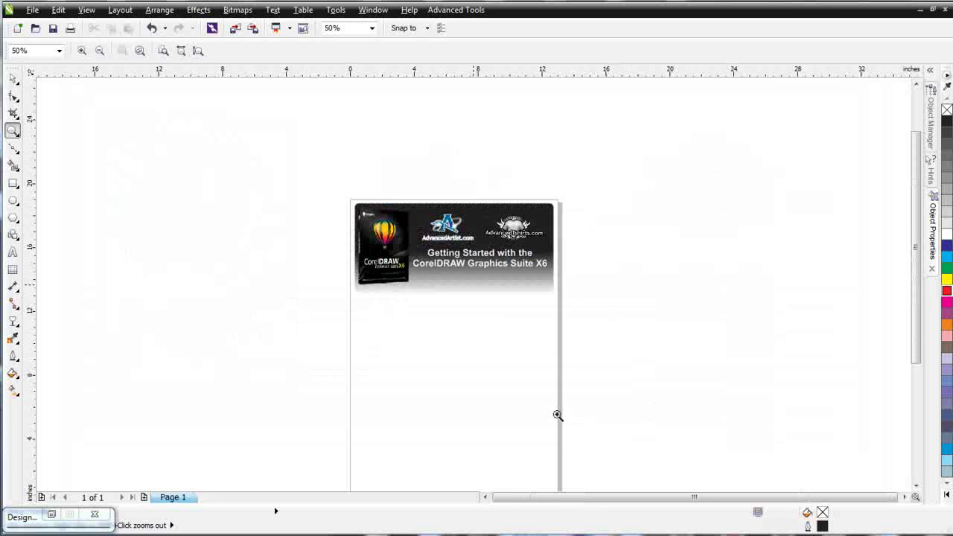
# - Zoom out with the Zoom tool to see the whole page below the title banner
pyautogui.rightClick(556, 417)
# - Zoom in on the blank area below the banner and select the Bézier tool
pyautogui.click(455, 363)
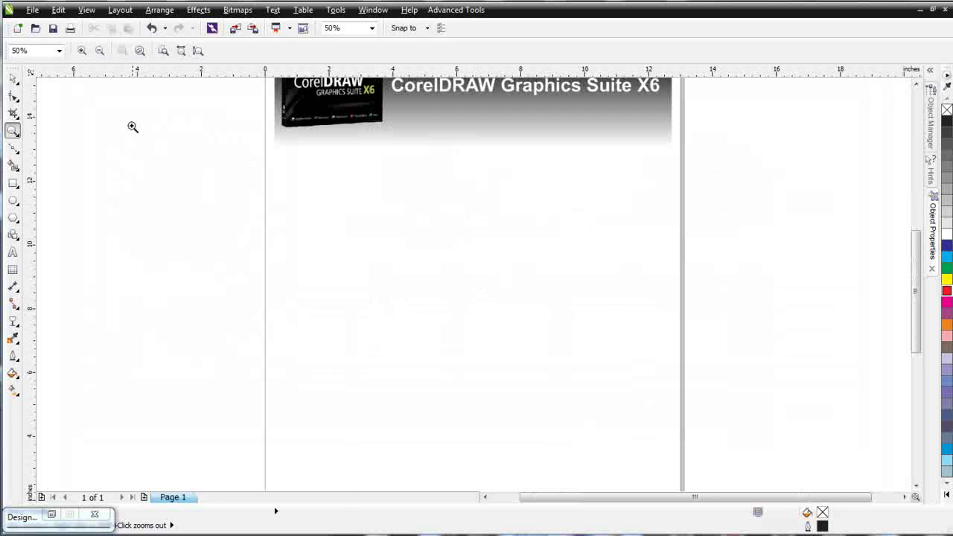
pyautogui.click(20, 152)
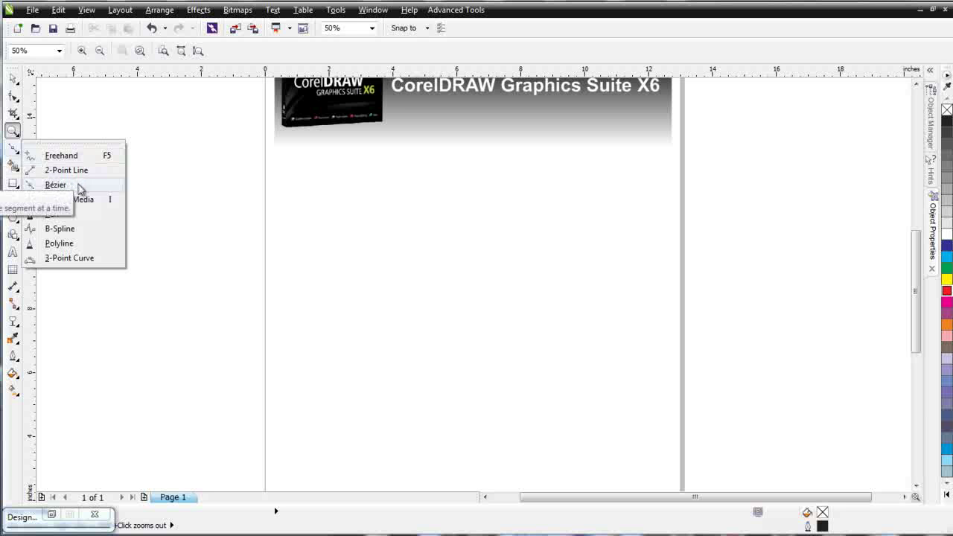
pyautogui.click(56, 185)
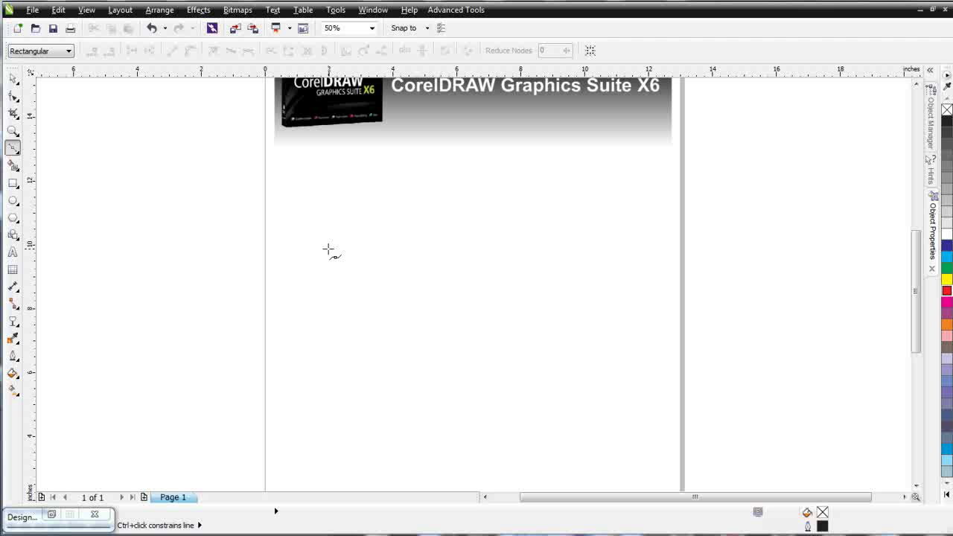
# - Draw a trial straight line with the Bézier tool below the banner
pyautogui.click(318, 288)
pyautogui.click(452, 226)
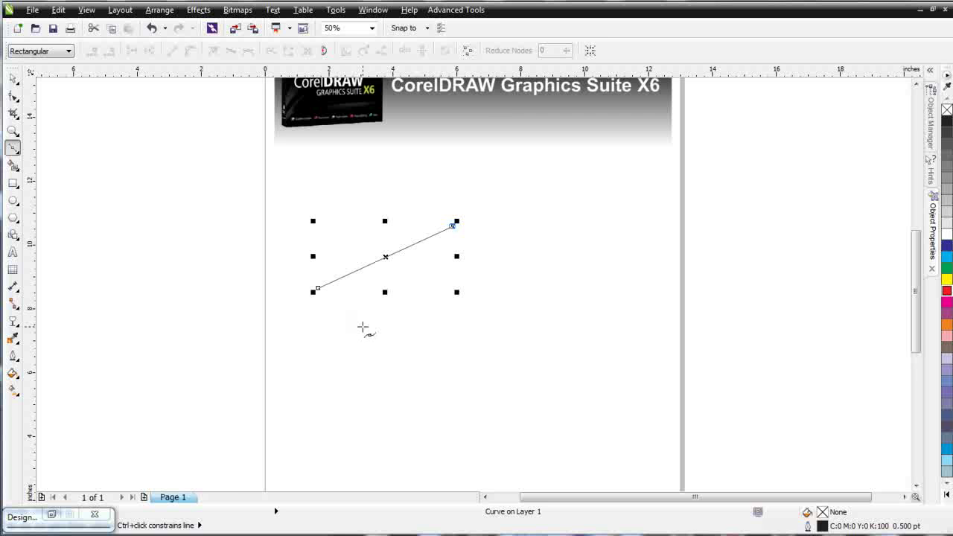
pyautogui.click(314, 271)
pyautogui.click(442, 240)
# - Undo the trial line and draw a Bézier curve rising upward from the lower left
pyautogui.hotkey('ctrl', 'z')
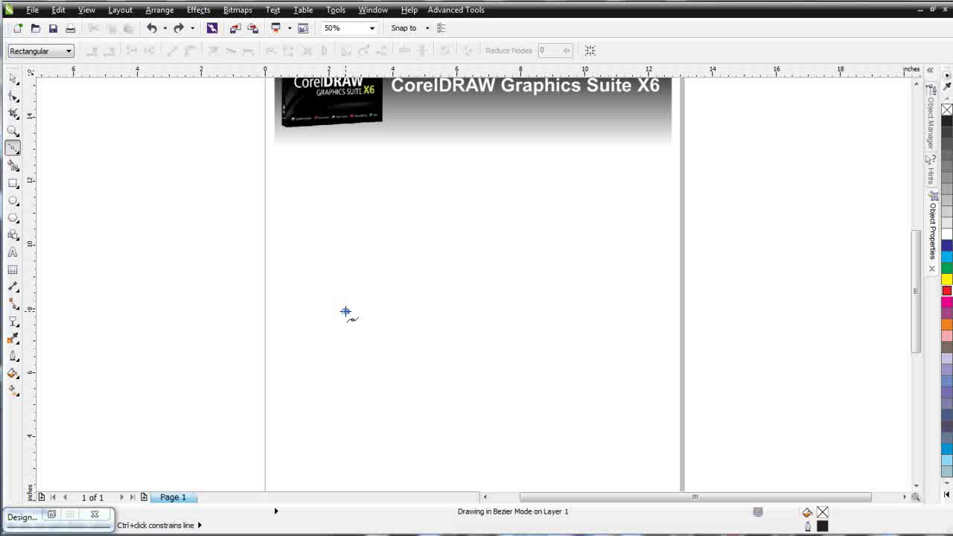
pyautogui.moveTo(346, 311)
pyautogui.mouseDown()
pyautogui.moveTo(396, 284)
pyautogui.moveTo(379, 317)
pyautogui.mouseUp()
pyautogui.moveTo(379, 317); pyautogui.dragTo(375, 282)
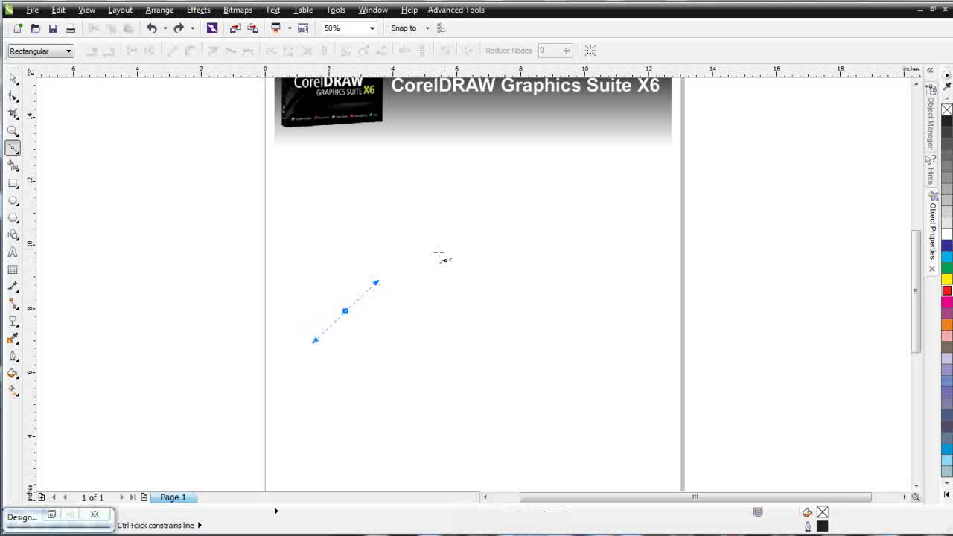
pyautogui.moveTo(495, 230); pyautogui.dragTo(571, 220)
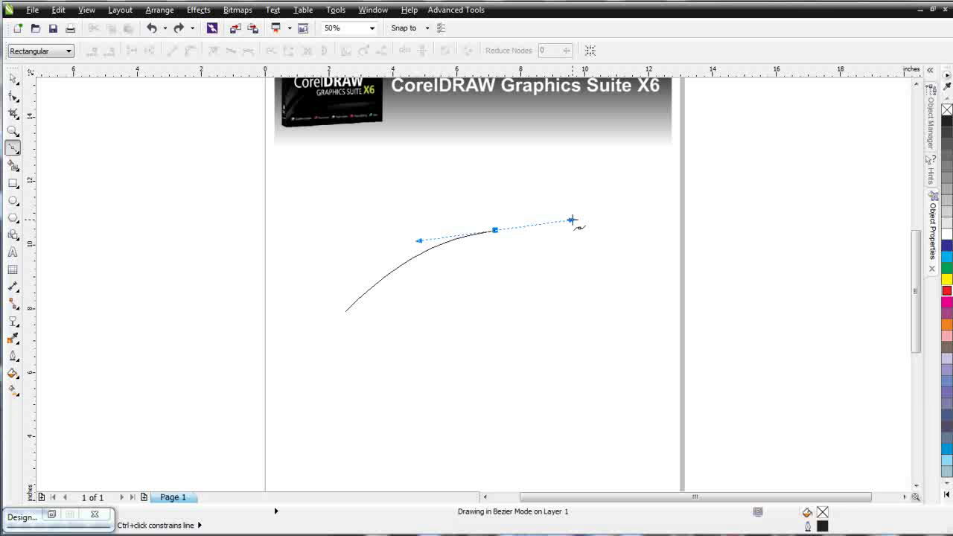
pyautogui.press('space')
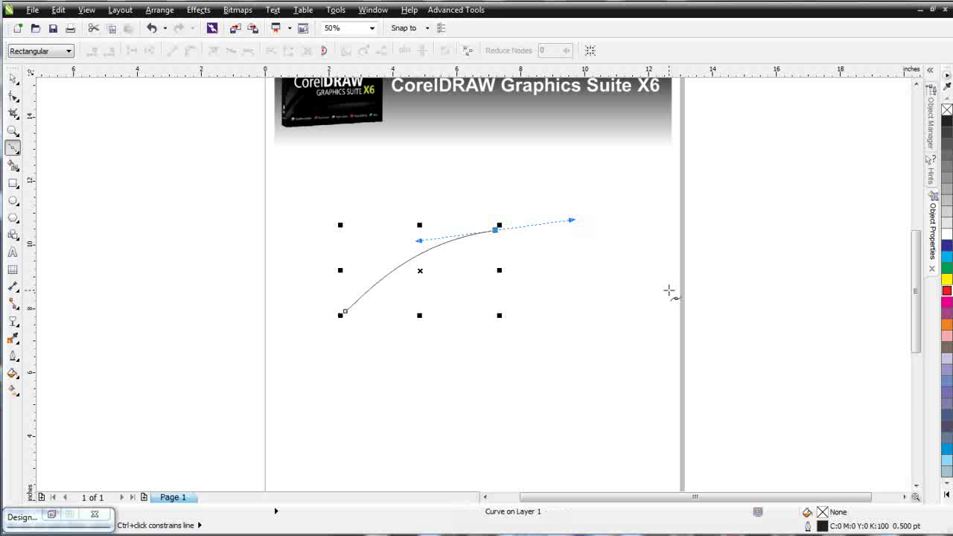
# - Extend the curve to the right and make its end bend downward
pyautogui.moveTo(662, 283); pyautogui.dragTo(696, 313)
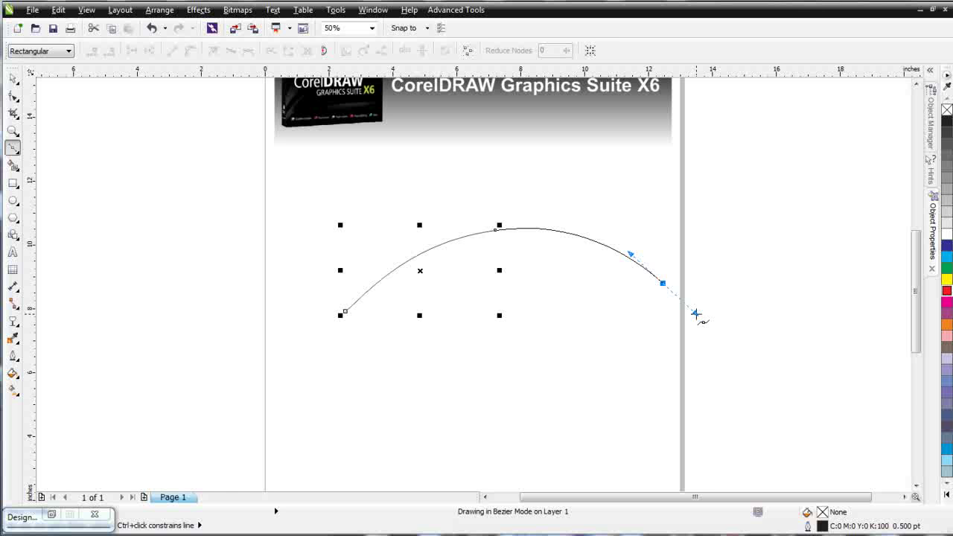
pyautogui.moveTo(696, 314)
pyautogui.mouseDown()
pyautogui.moveTo(716, 298)
pyautogui.moveTo(734, 241)
pyautogui.moveTo(652, 347)
pyautogui.moveTo(706, 260)
pyautogui.moveTo(657, 336)
pyautogui.moveTo(693, 309)
pyautogui.moveTo(684, 319)
pyautogui.moveTo(702, 291)
pyautogui.moveTo(697, 317)
pyautogui.moveTo(676, 326)
pyautogui.moveTo(693, 313)
pyautogui.mouseUp()
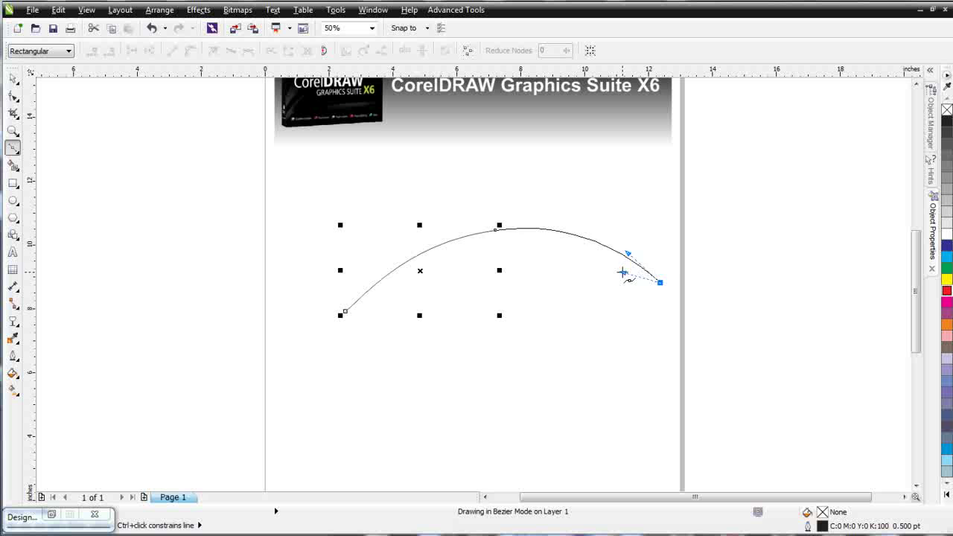
pyautogui.moveTo(623, 272)
pyautogui.mouseDown()
pyautogui.moveTo(617, 308)
pyautogui.moveTo(617, 297)
pyautogui.moveTo(659, 317)
pyautogui.moveTo(632, 336)
pyautogui.moveTo(606, 313)
pyautogui.moveTo(642, 283)
pyautogui.moveTo(627, 323)
pyautogui.moveTo(708, 315)
pyautogui.moveTo(632, 340)
pyautogui.moveTo(713, 322)
pyautogui.moveTo(649, 347)
pyautogui.moveTo(698, 323)
pyautogui.moveTo(642, 335)
pyautogui.moveTo(678, 326)
pyautogui.moveTo(693, 304)
pyautogui.moveTo(660, 344)
pyautogui.moveTo(681, 361)
pyautogui.moveTo(720, 328)
pyautogui.moveTo(687, 300)
pyautogui.moveTo(663, 357)
pyautogui.moveTo(732, 339)
pyautogui.moveTo(696, 329)
pyautogui.moveTo(675, 342)
pyautogui.moveTo(686, 387)
pyautogui.moveTo(715, 374)
pyautogui.moveTo(630, 362)
pyautogui.moveTo(663, 380)
pyautogui.moveTo(640, 386)
pyautogui.mouseUp()
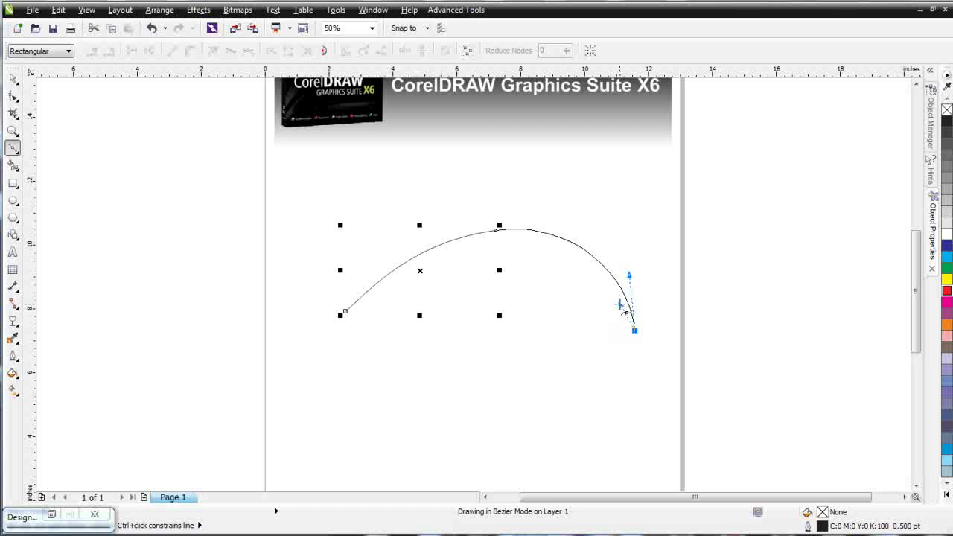
# - Loop the curve back through the middle and lower left, closing it at its starting node
pyautogui.doubleClick(619, 305)
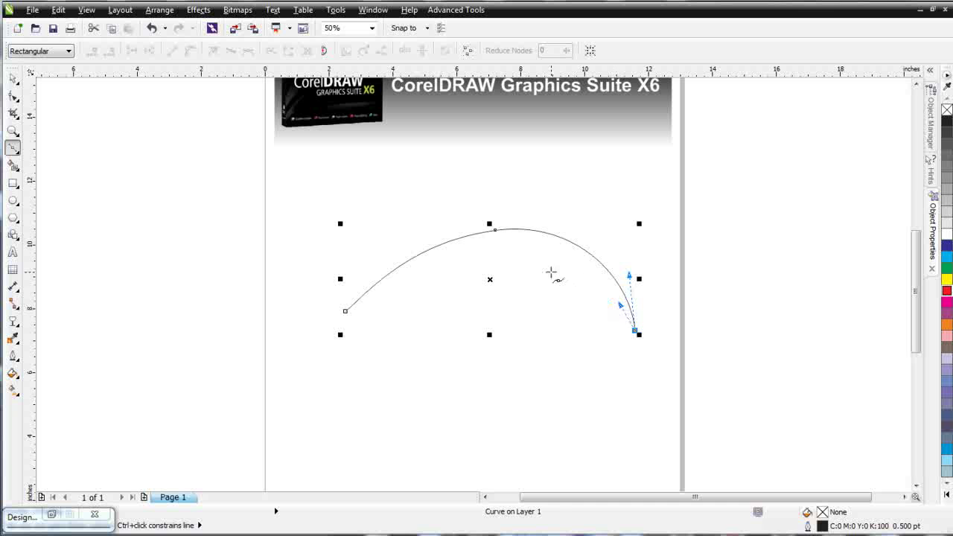
pyautogui.moveTo(554, 269); pyautogui.dragTo(515, 269)
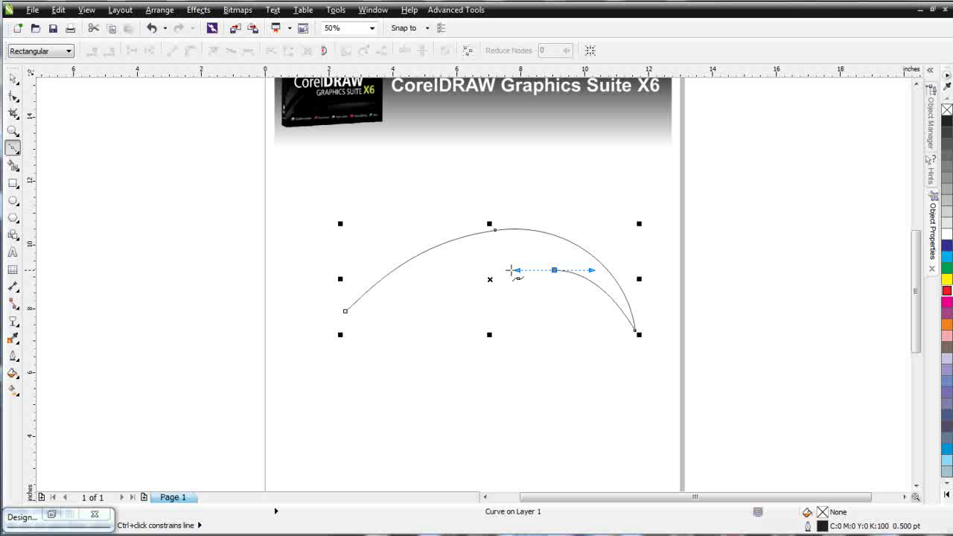
pyautogui.moveTo(441, 304); pyautogui.dragTo(419, 331)
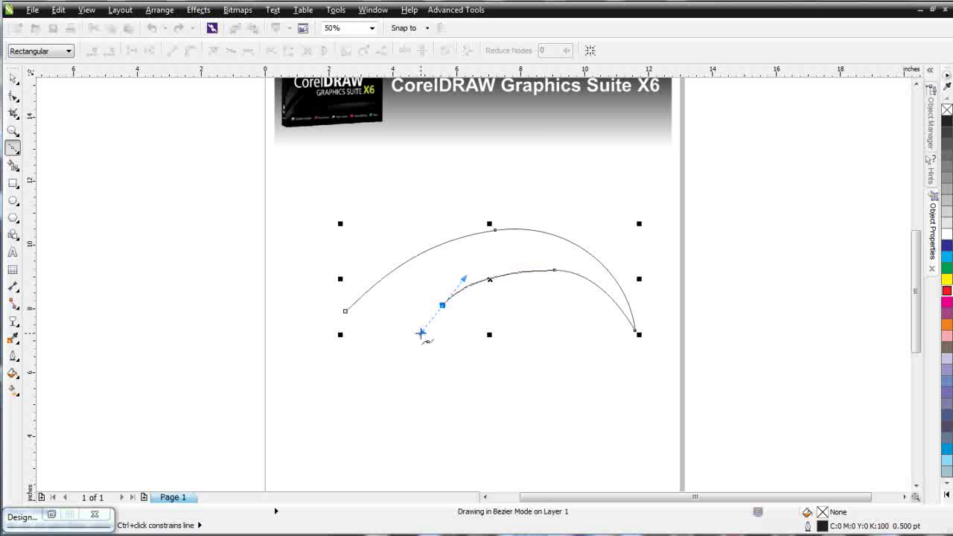
pyautogui.moveTo(419, 332)
pyautogui.mouseDown()
pyautogui.moveTo(440, 347)
pyautogui.moveTo(415, 388)
pyautogui.mouseUp()
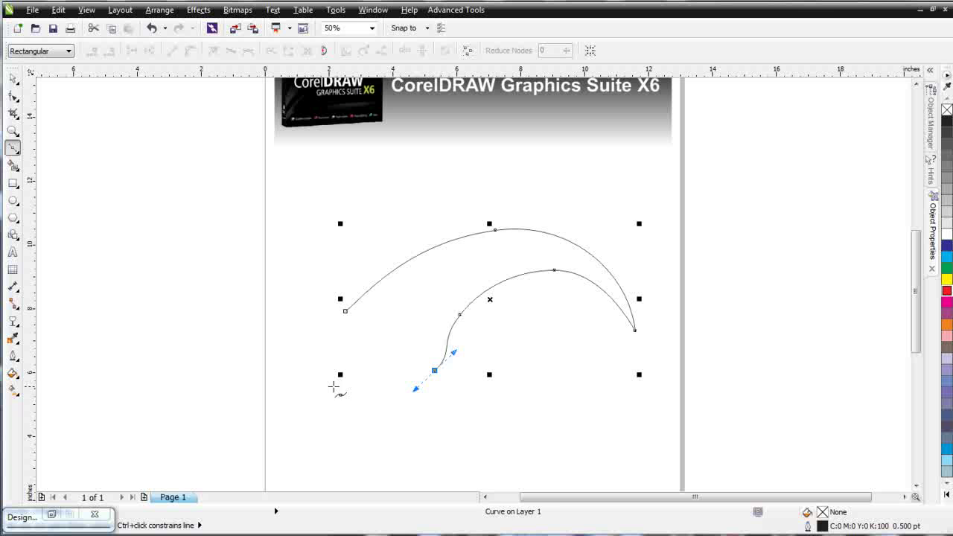
pyautogui.moveTo(334, 382); pyautogui.dragTo(318, 364)
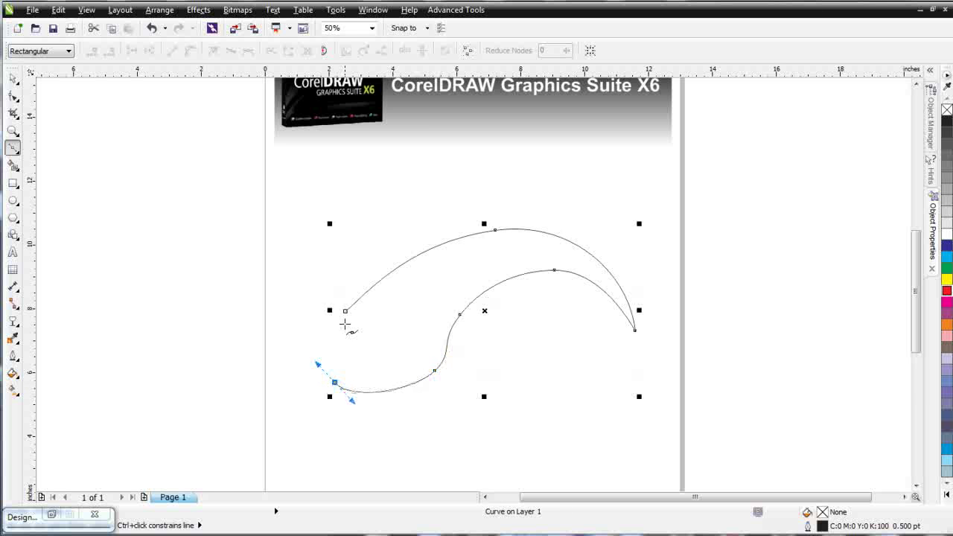
pyautogui.moveTo(345, 311); pyautogui.dragTo(326, 339)
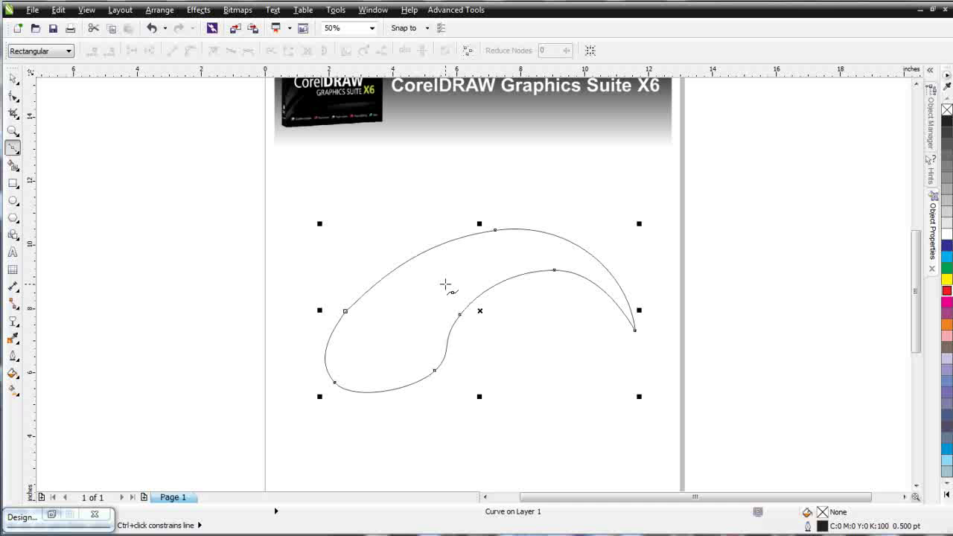
pyautogui.press('Delete')
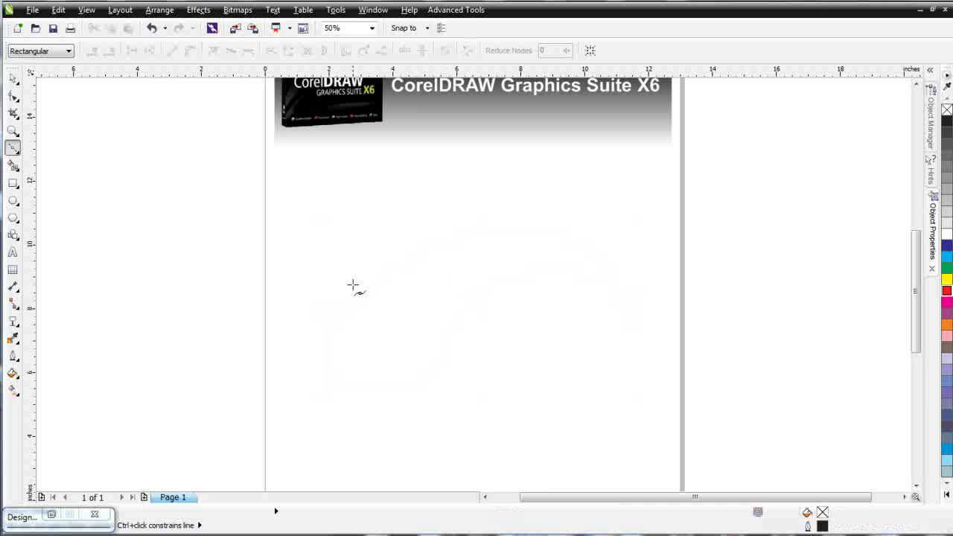
pyautogui.moveTo(361, 308)
pyautogui.mouseDown()
pyautogui.moveTo(440, 245)
pyautogui.moveTo(452, 263)
pyautogui.moveTo(495, 253)
pyautogui.mouseUp()
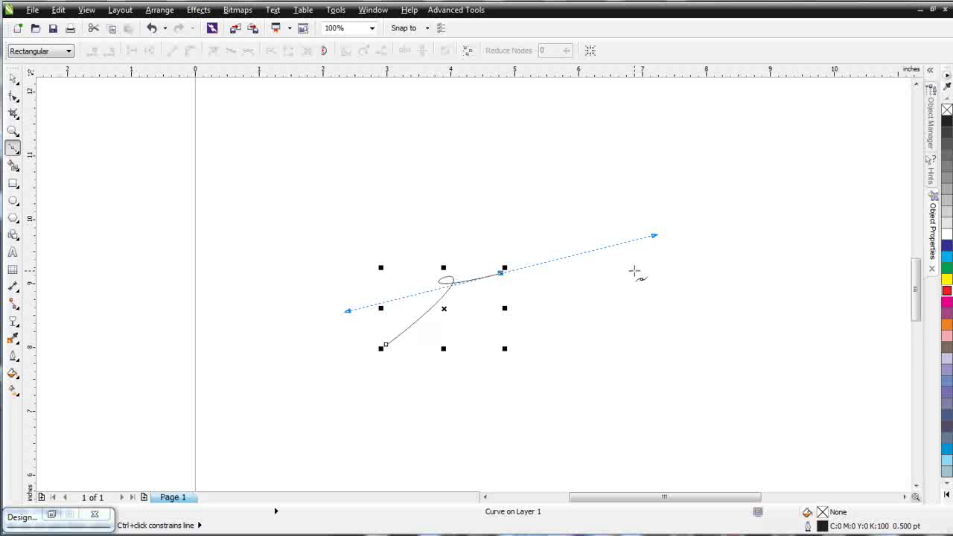
pyautogui.press('F3')
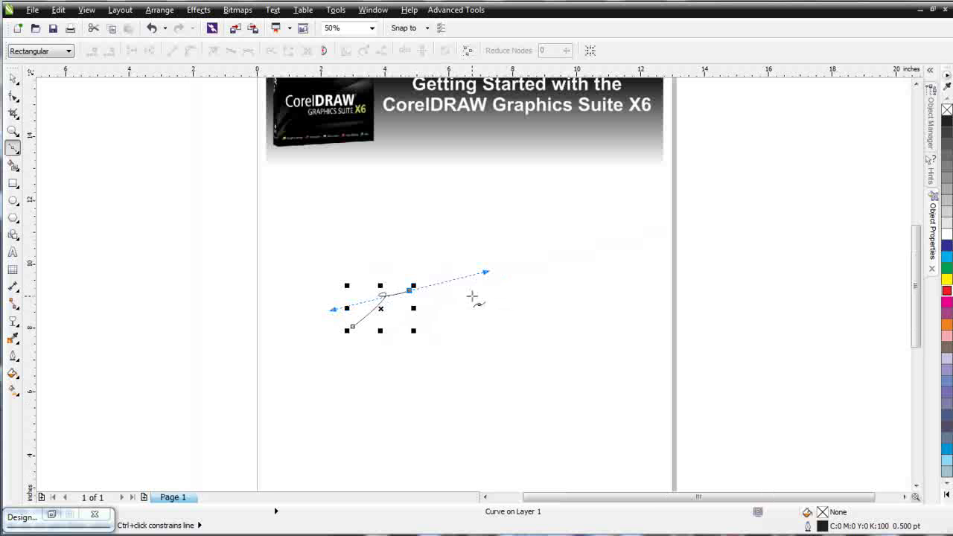
pyautogui.hotkey('ctrl', 'z')
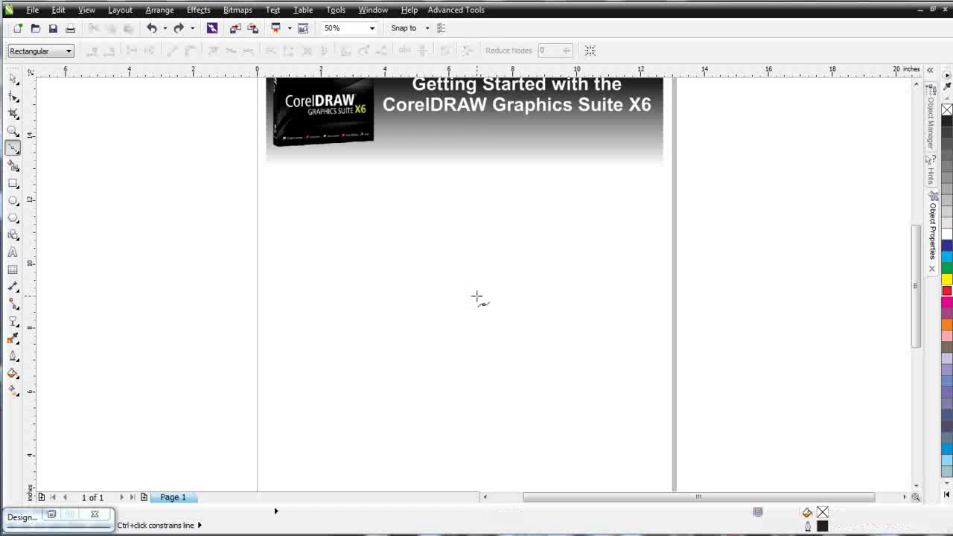
# - Launch DesignBase, clear the fruit search, and page forward to the football clipart
pyautogui.click(479, 13)
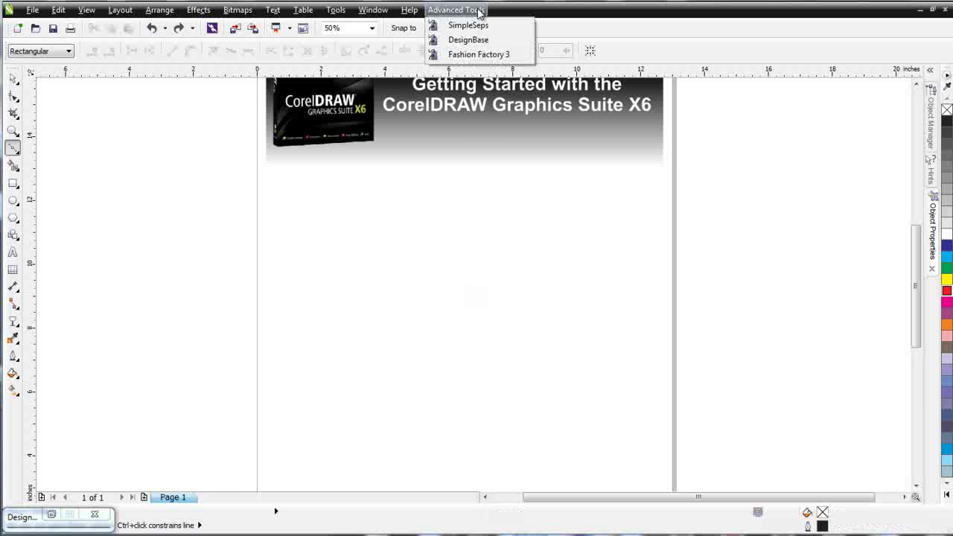
pyautogui.click(468, 40)
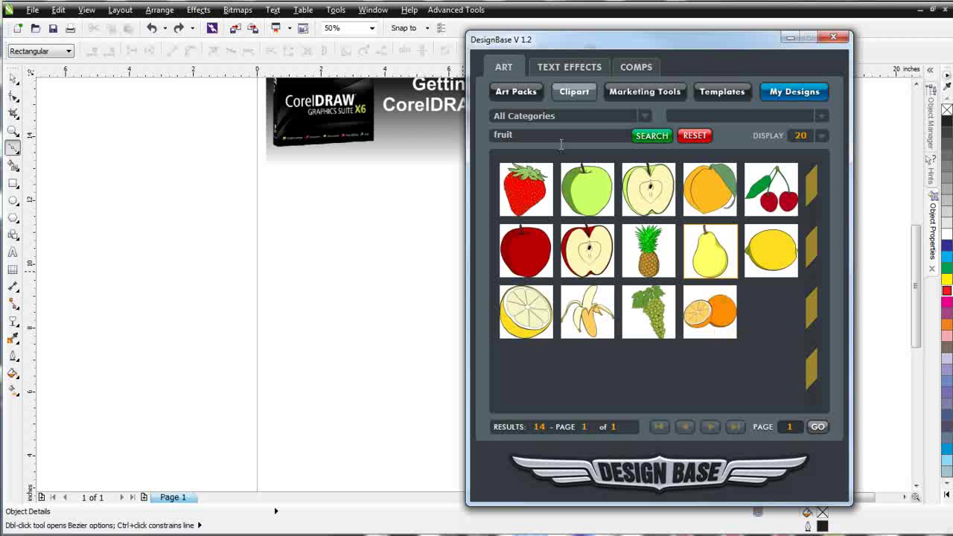
pyautogui.click(694, 135)
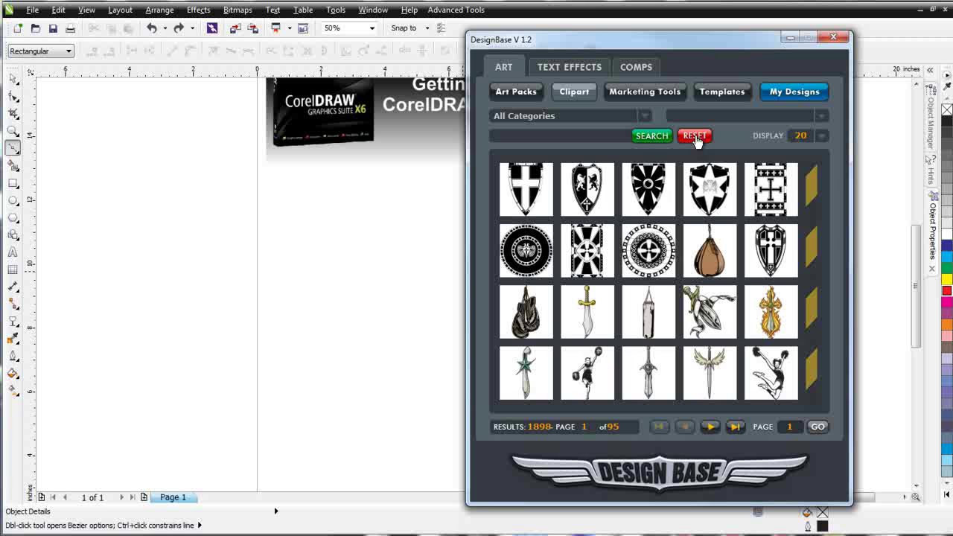
pyautogui.click(589, 316)
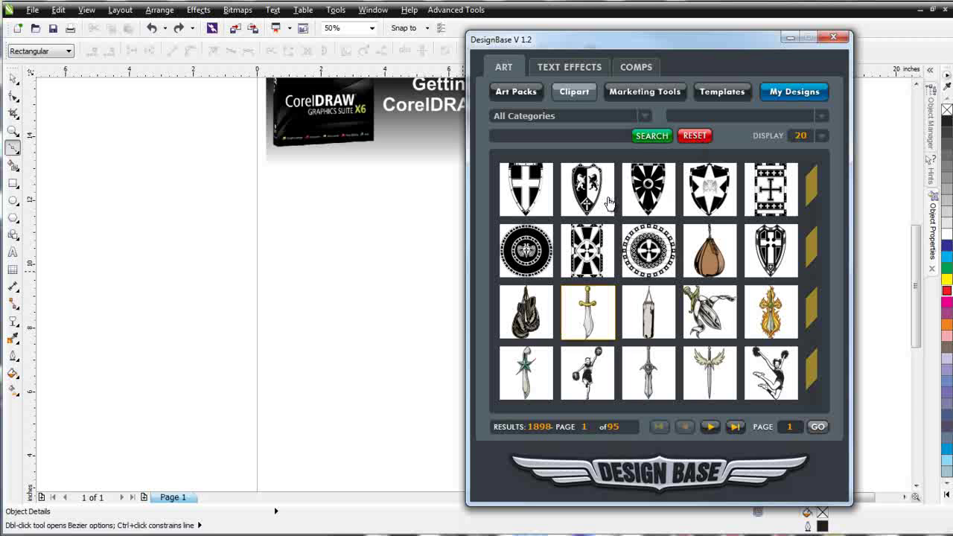
pyautogui.click(710, 427)
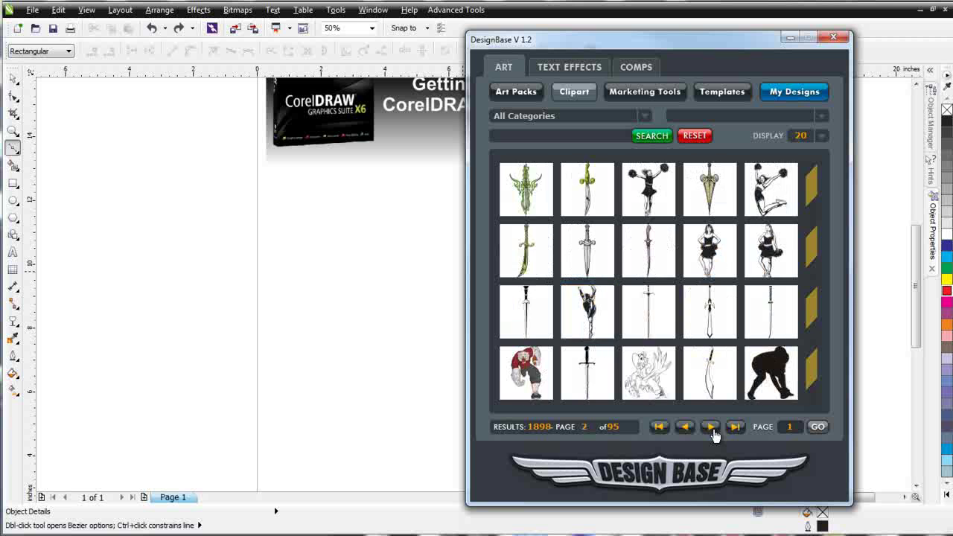
pyautogui.click(710, 427)
pyautogui.click(710, 428)
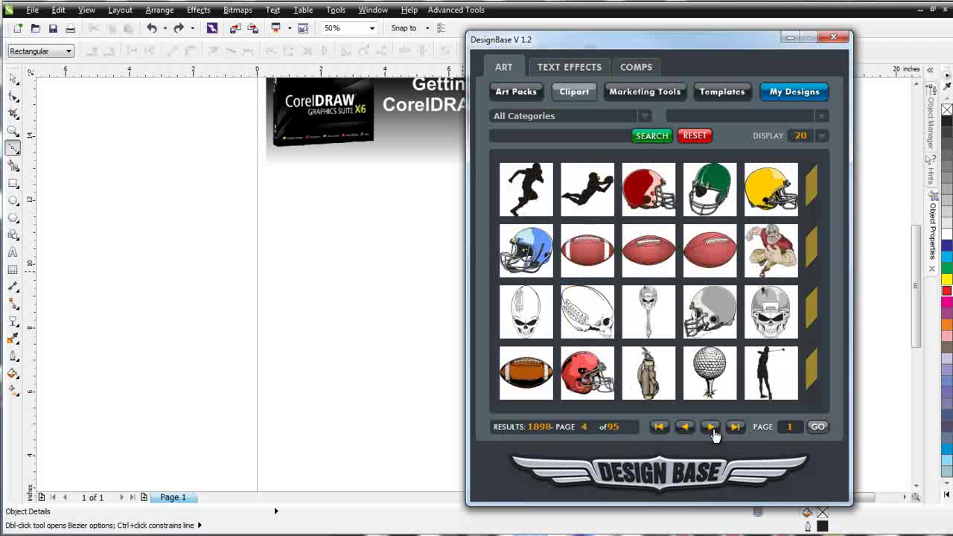
# - Import the Football_22 diving player silhouette into the current document and minimize DesignBase
pyautogui.click(590, 200)
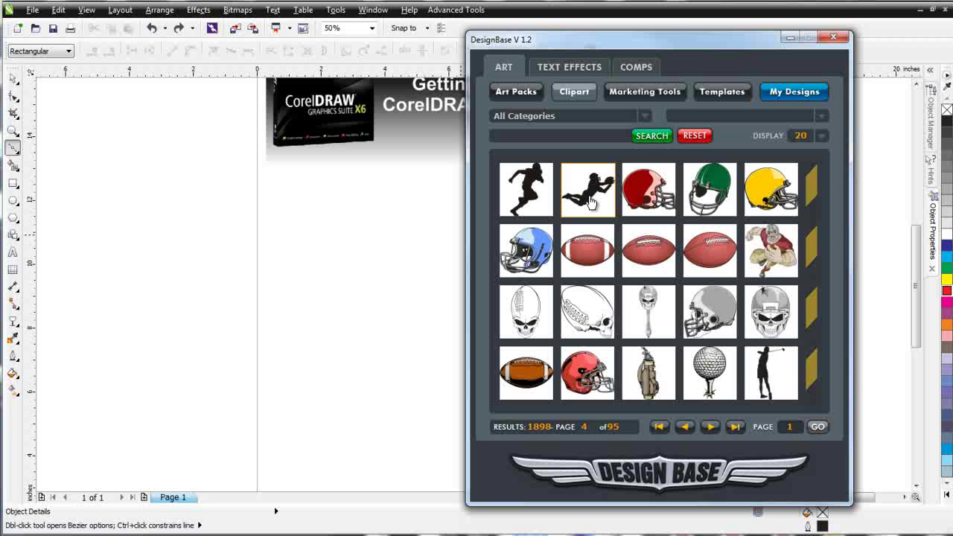
pyautogui.doubleClick(591, 201)
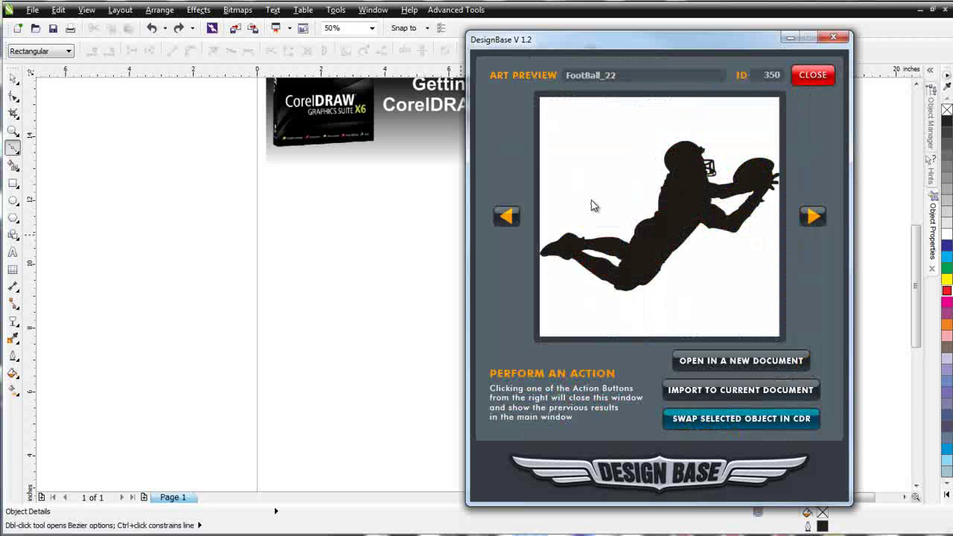
pyautogui.click(741, 395)
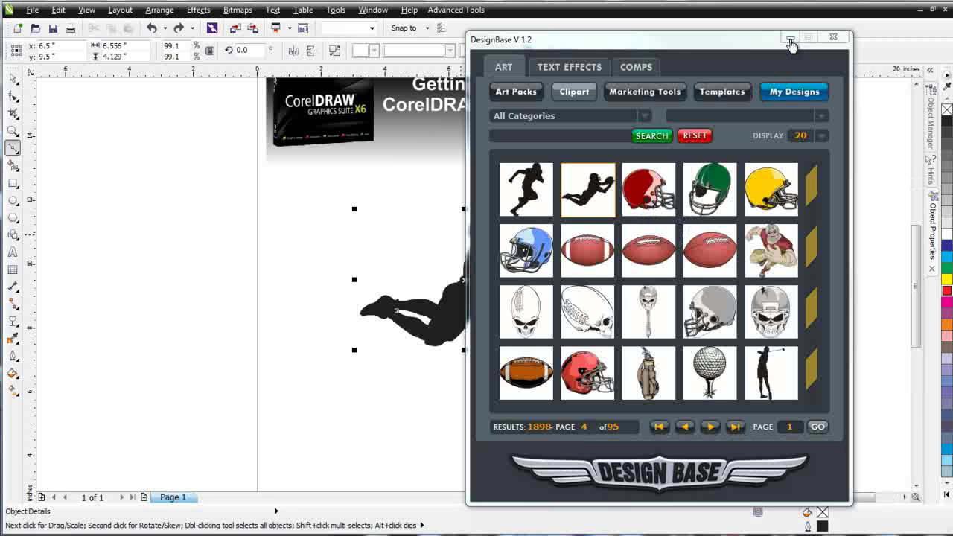
pyautogui.click(834, 39)
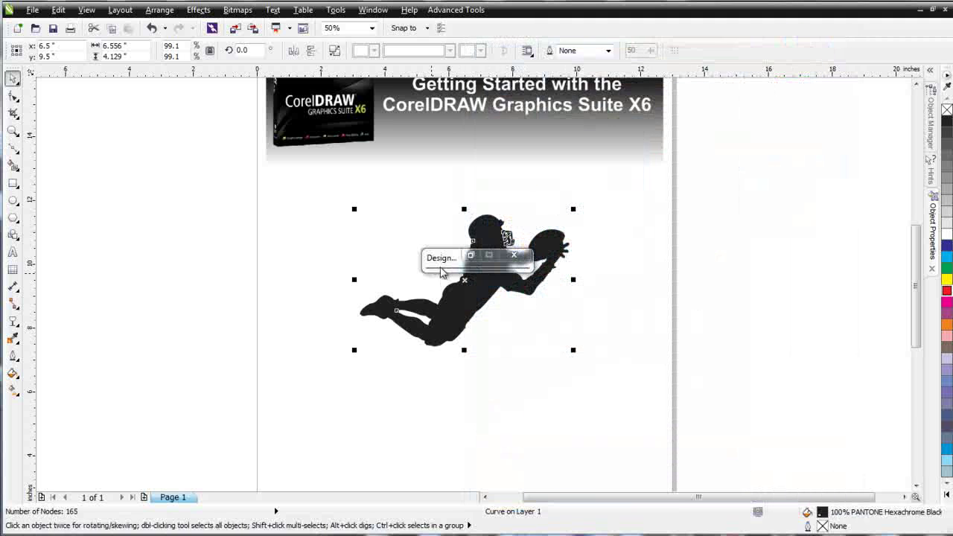
# - Convert the player silhouette to a 150 dpi bitmap
pyautogui.moveTo(457, 266); pyautogui.dragTo(57, 525)
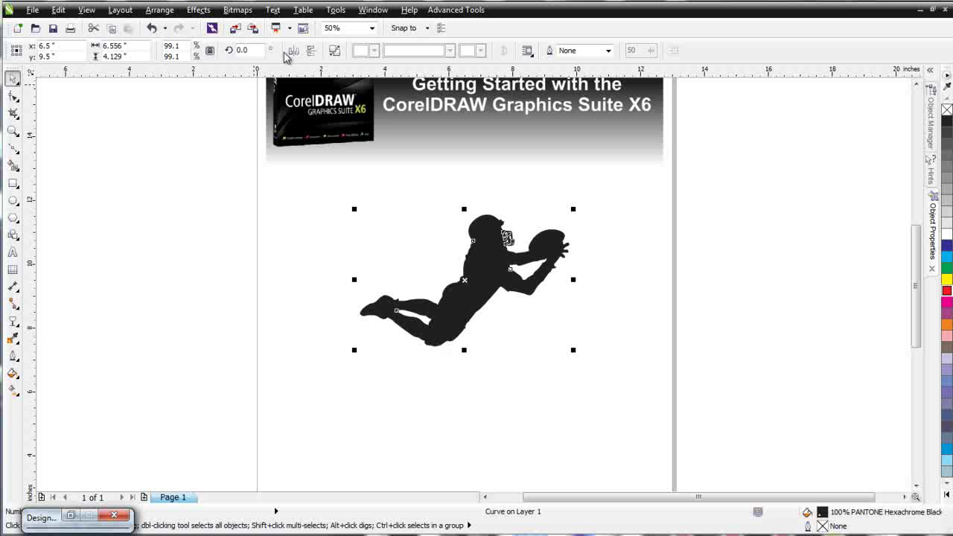
pyautogui.click(240, 11)
pyautogui.click(275, 25)
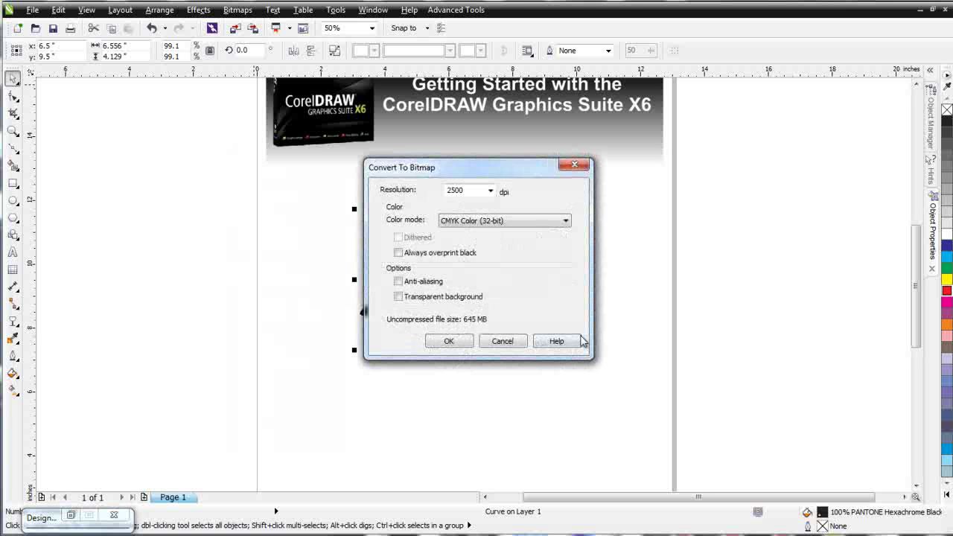
pyautogui.click(490, 191)
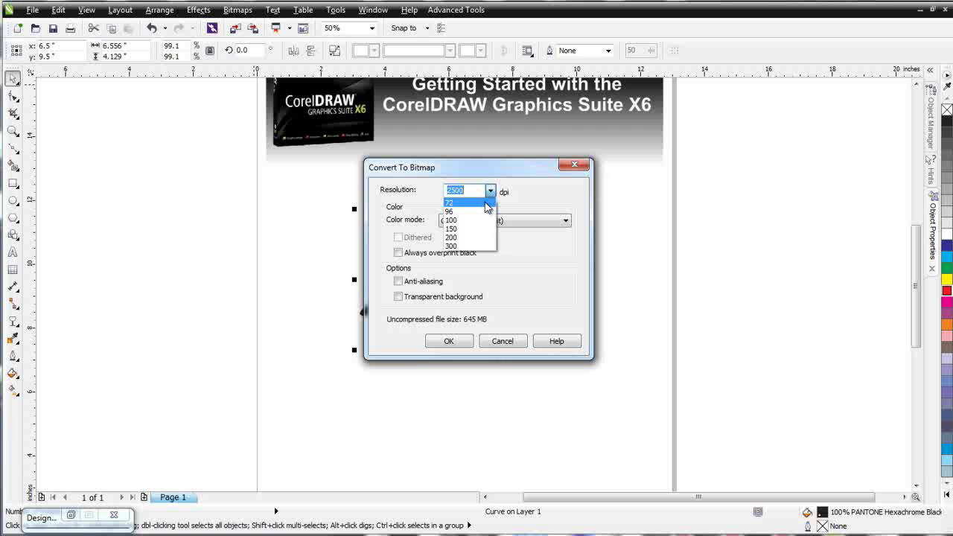
pyautogui.click(475, 228)
pyautogui.click(455, 341)
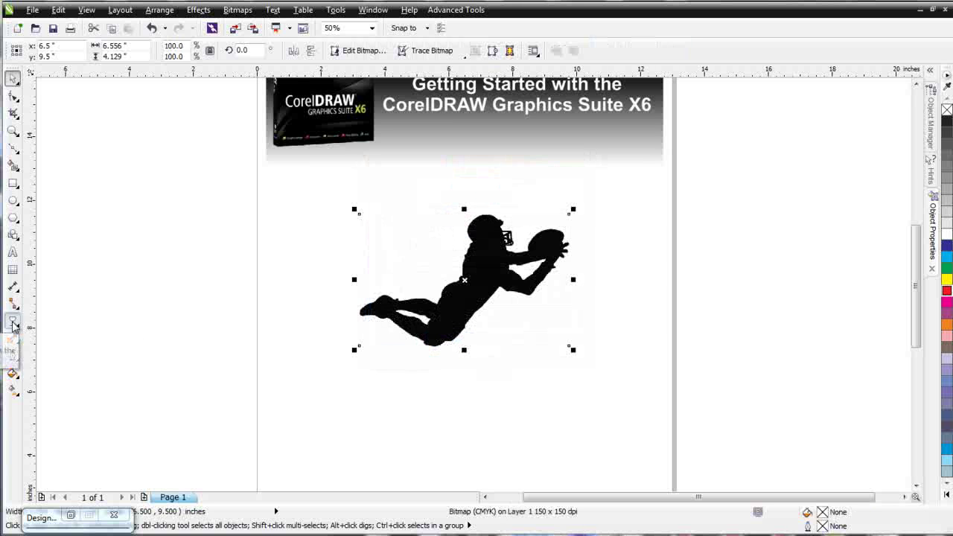
# - Apply Uniform transparency to the bitmap and lock it in place
pyautogui.click(13, 321)
pyautogui.click(97, 51)
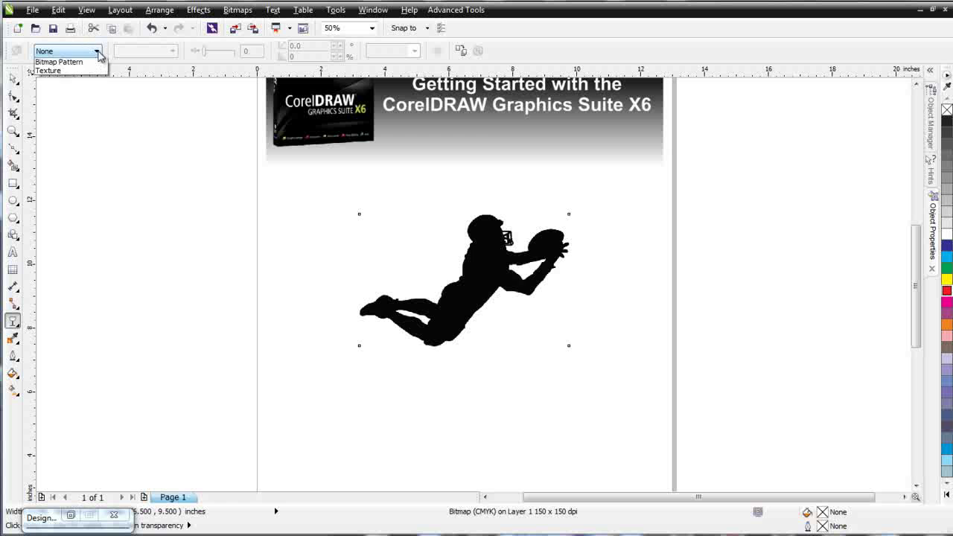
pyautogui.click(52, 72)
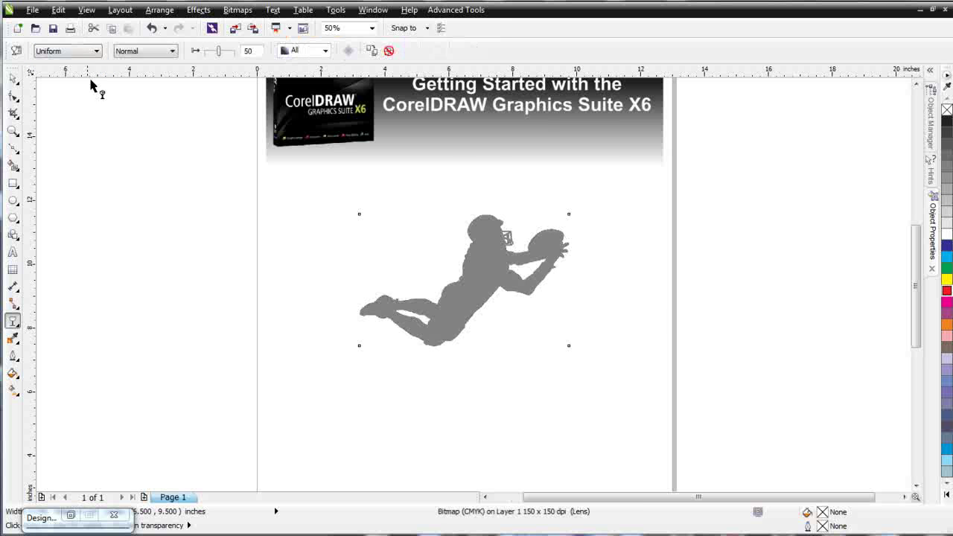
pyautogui.rightClick(457, 318)
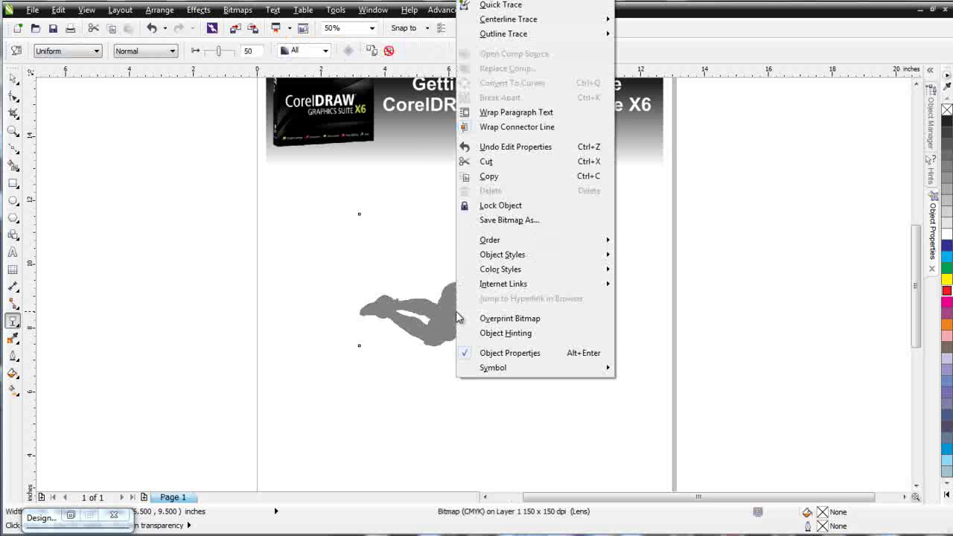
pyautogui.click(500, 206)
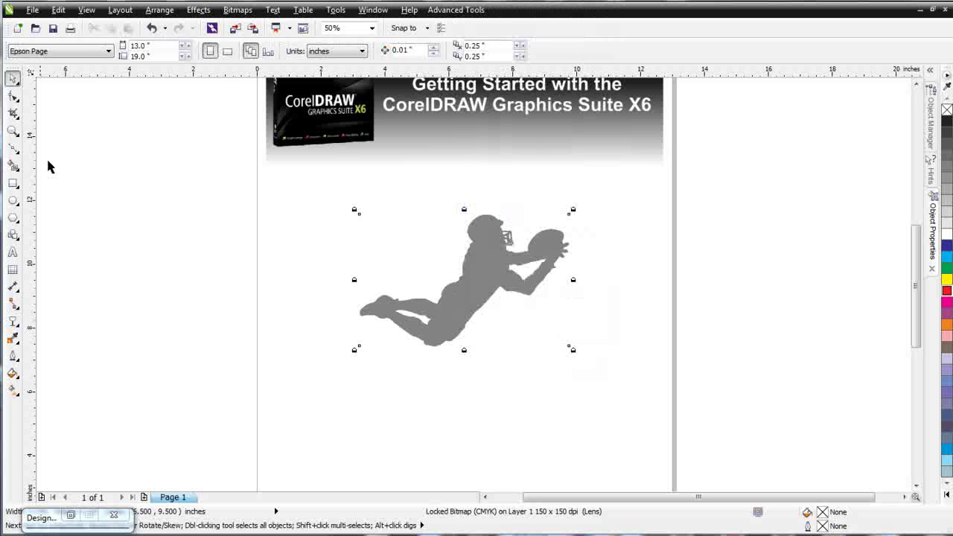
# - Zoom in on the football and start a Bézier trace along the ball's lower edge above the forearm
pyautogui.click(12, 130)
pyautogui.moveTo(447, 195); pyautogui.dragTo(512, 240)
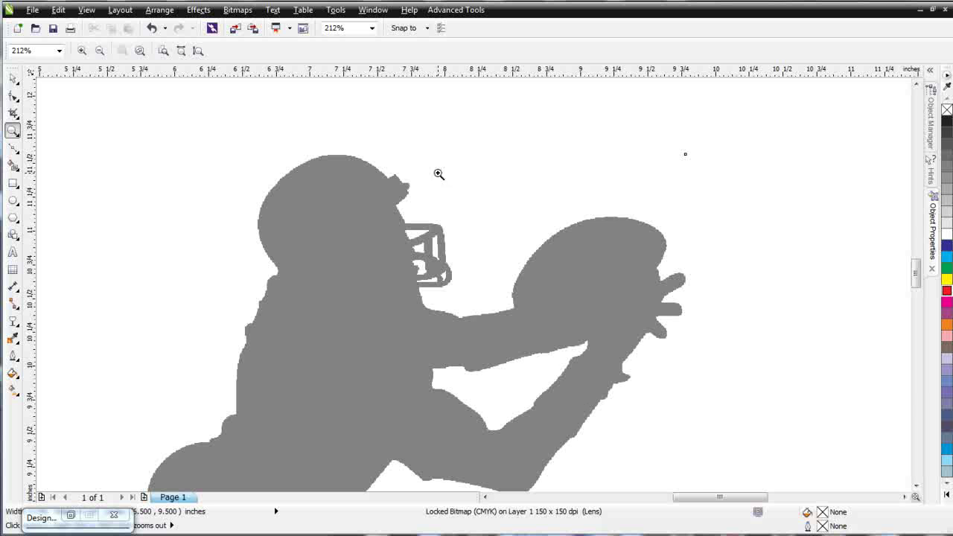
pyautogui.moveTo(436, 174); pyautogui.dragTo(665, 392)
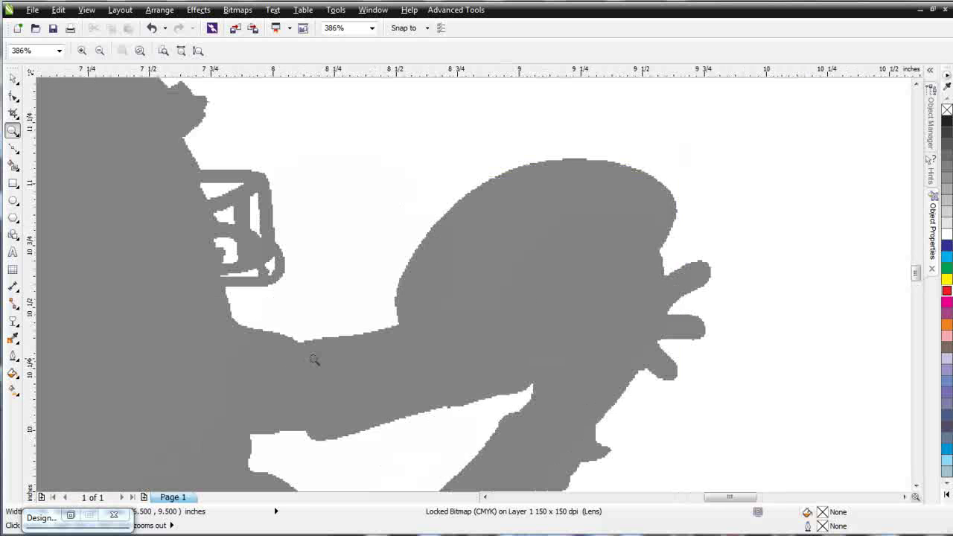
pyautogui.click(14, 149)
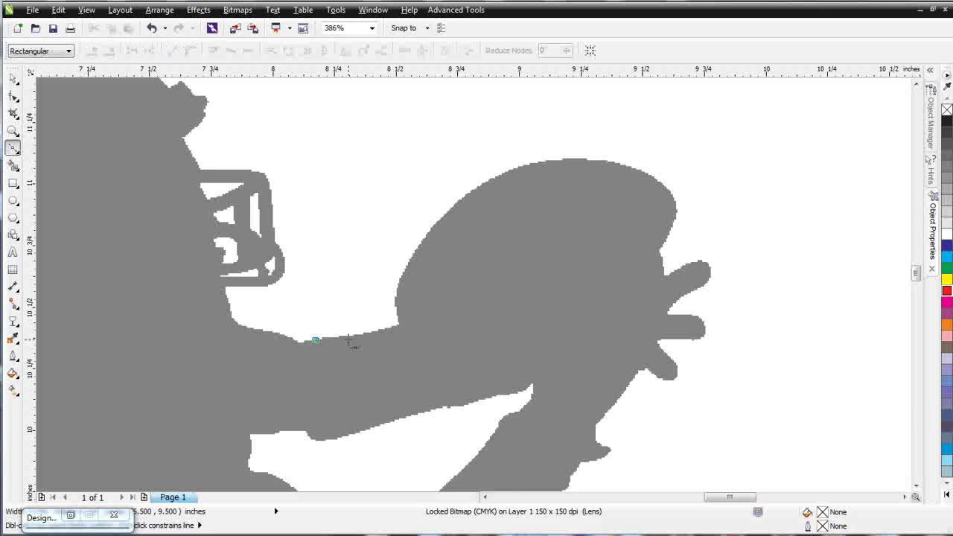
pyautogui.moveTo(351, 338); pyautogui.dragTo(413, 320)
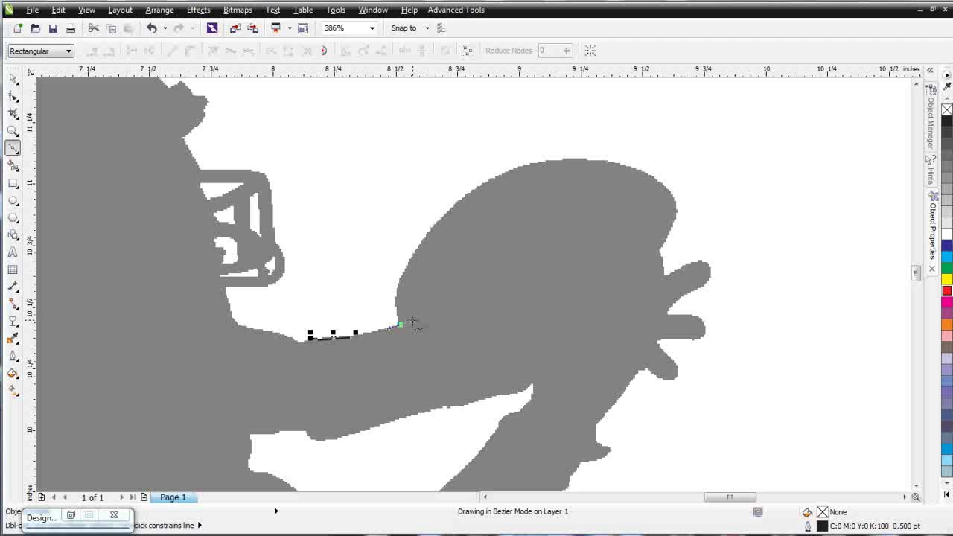
pyautogui.moveTo(412, 320); pyautogui.dragTo(394, 312)
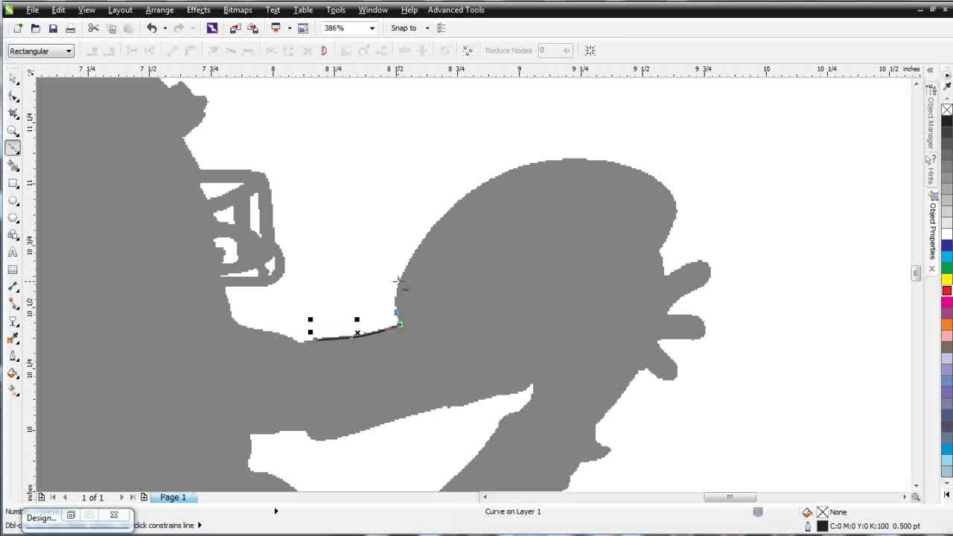
pyautogui.click(398, 280)
pyautogui.moveTo(400, 281); pyautogui.dragTo(409, 268)
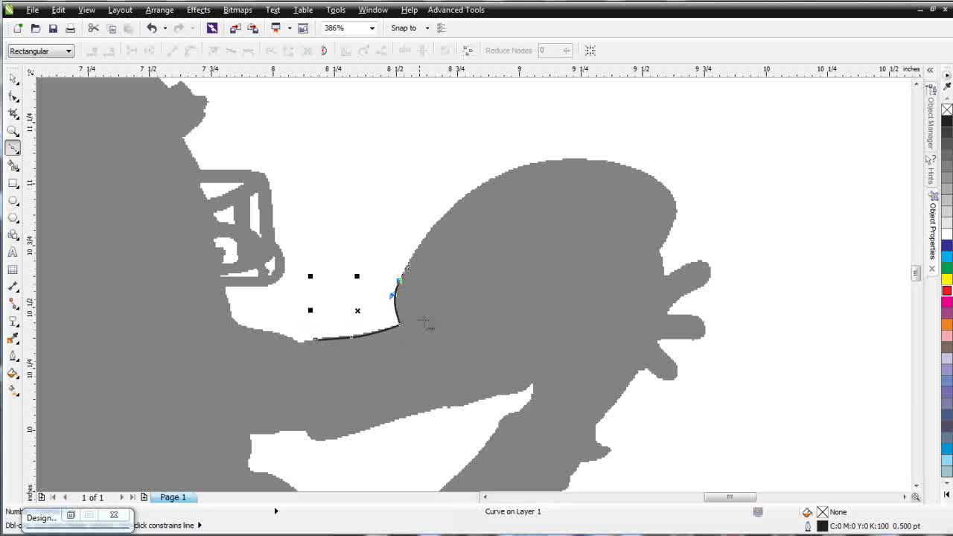
# - Switch the display to Wireframe and zoom in to about 800%
pyautogui.click(86, 9)
pyautogui.click(107, 39)
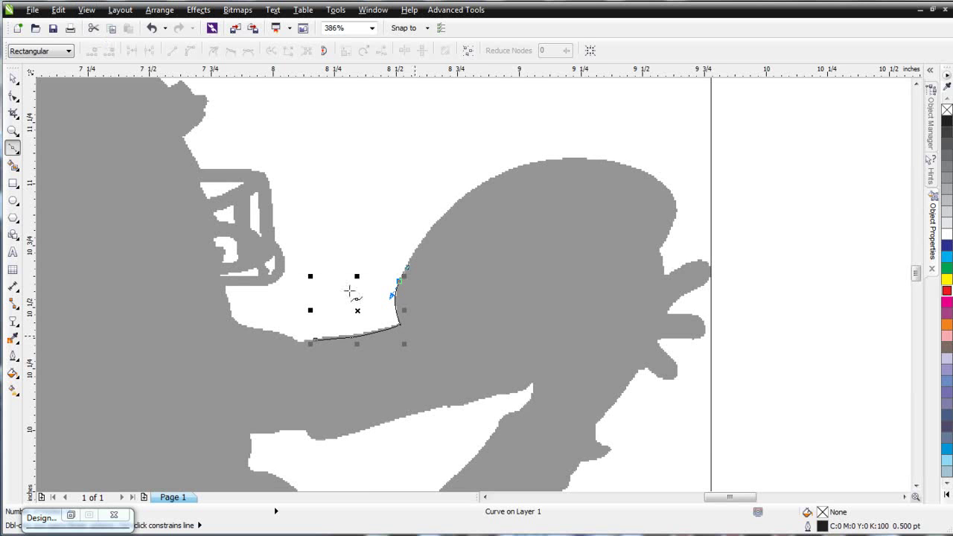
pyautogui.scroll(2, 327, 384)
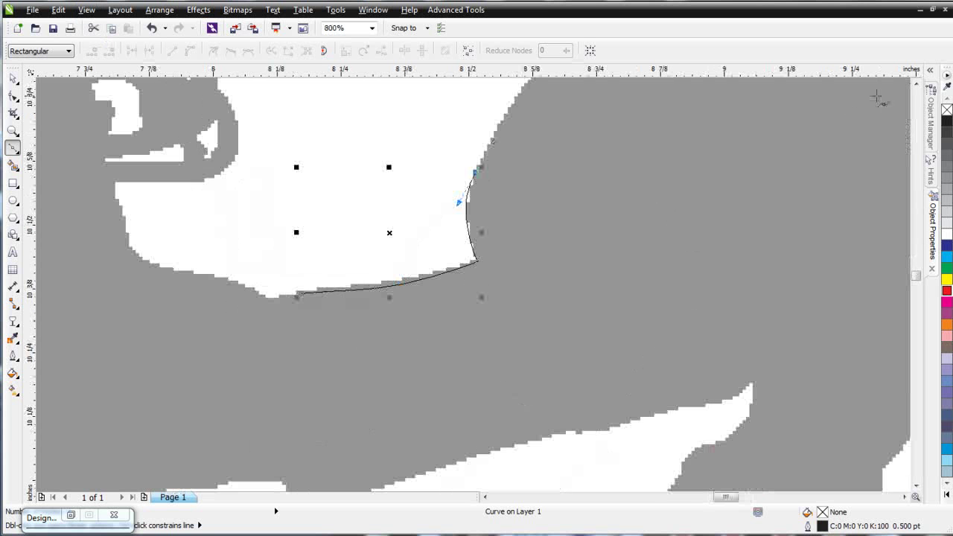
pyautogui.scroll(2, 582, 280)
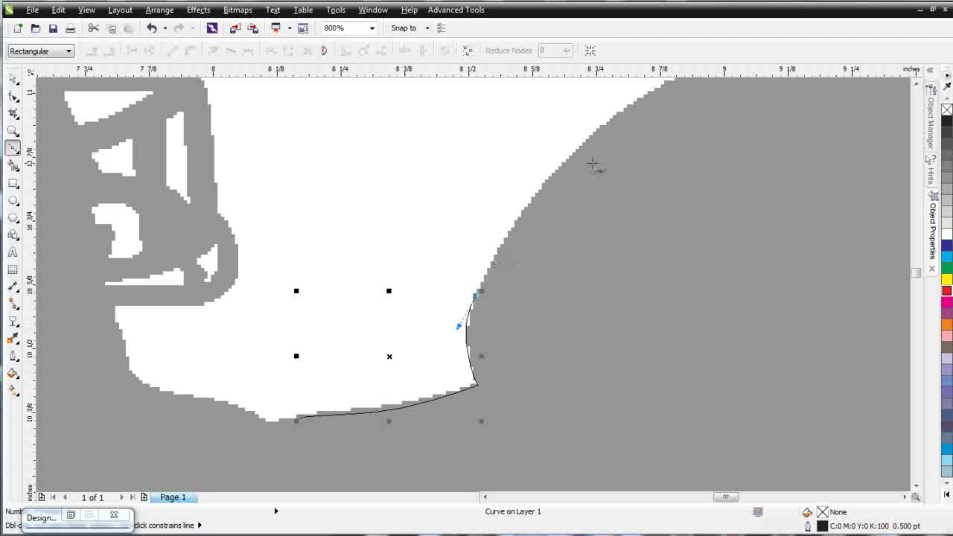
# - Add Bézier nodes up the ball's curved left edge toward its top
pyautogui.moveTo(589, 164); pyautogui.dragTo(646, 129)
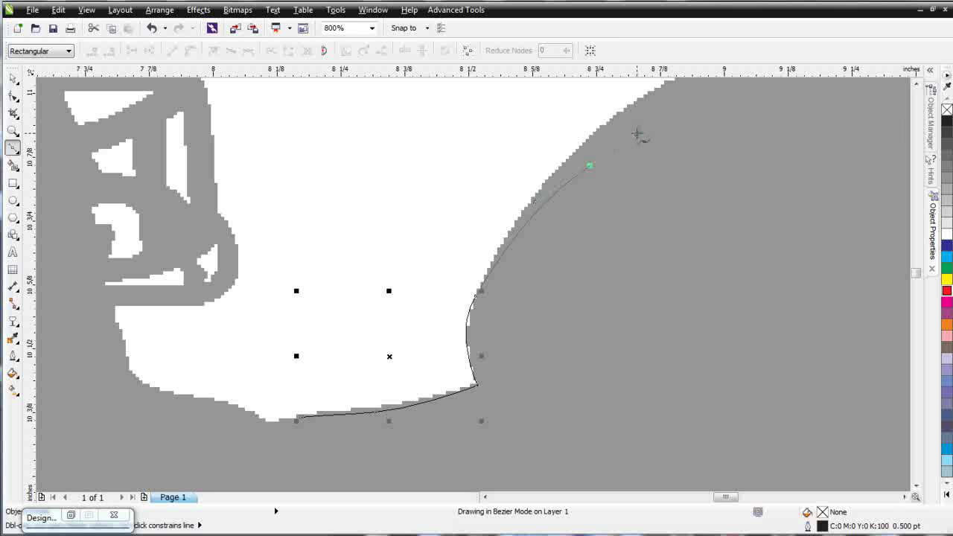
pyautogui.moveTo(638, 134); pyautogui.dragTo(632, 161)
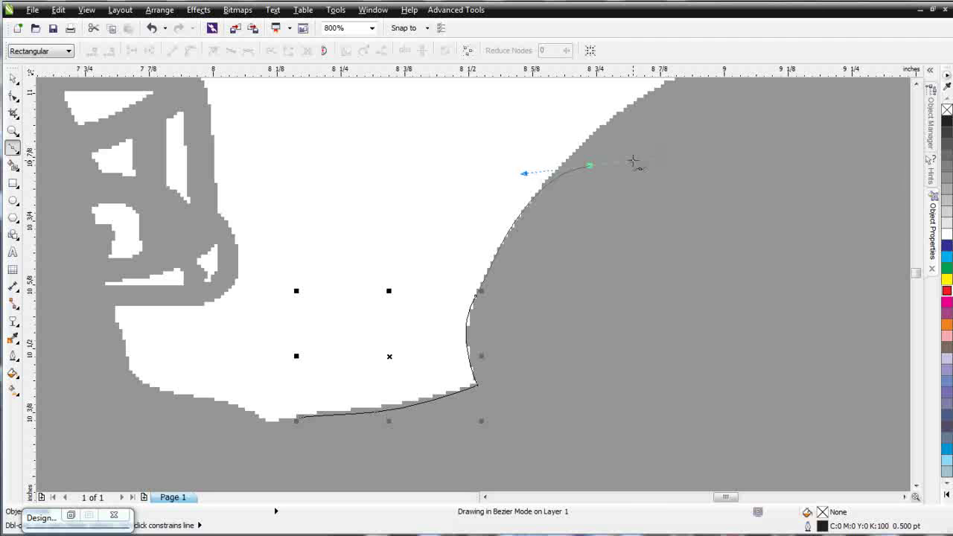
pyautogui.moveTo(633, 161); pyautogui.dragTo(629, 149)
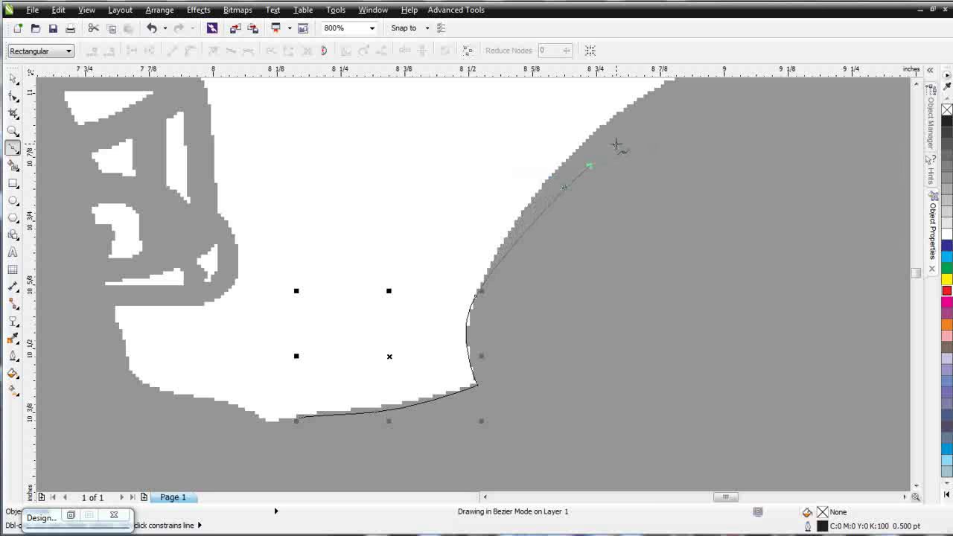
pyautogui.moveTo(569, 157); pyautogui.dragTo(596, 134)
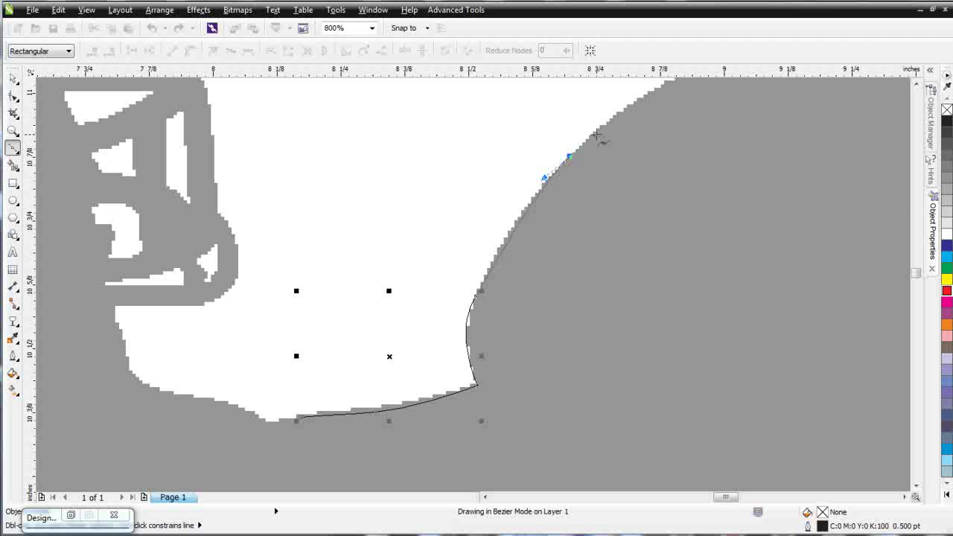
pyautogui.moveTo(596, 134); pyautogui.dragTo(596, 132)
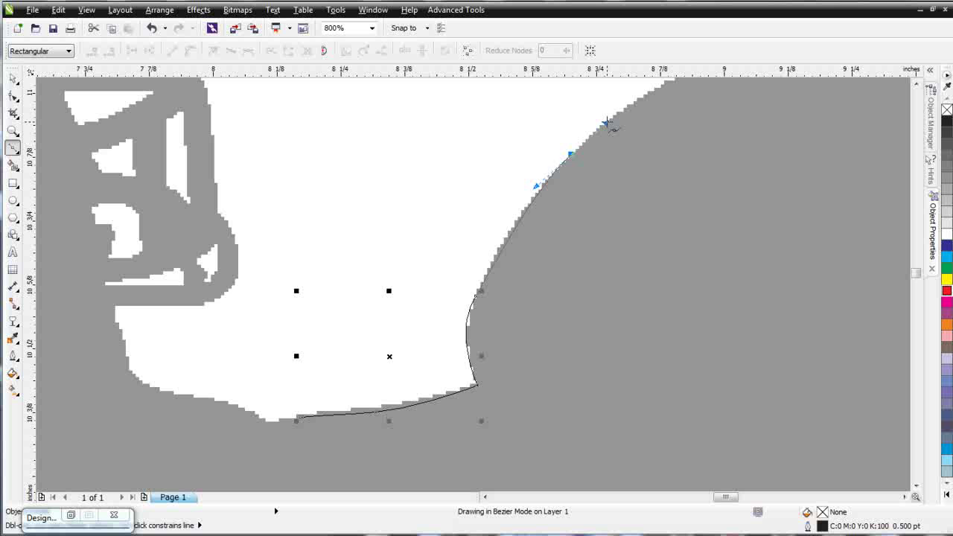
pyautogui.moveTo(596, 132); pyautogui.dragTo(613, 121)
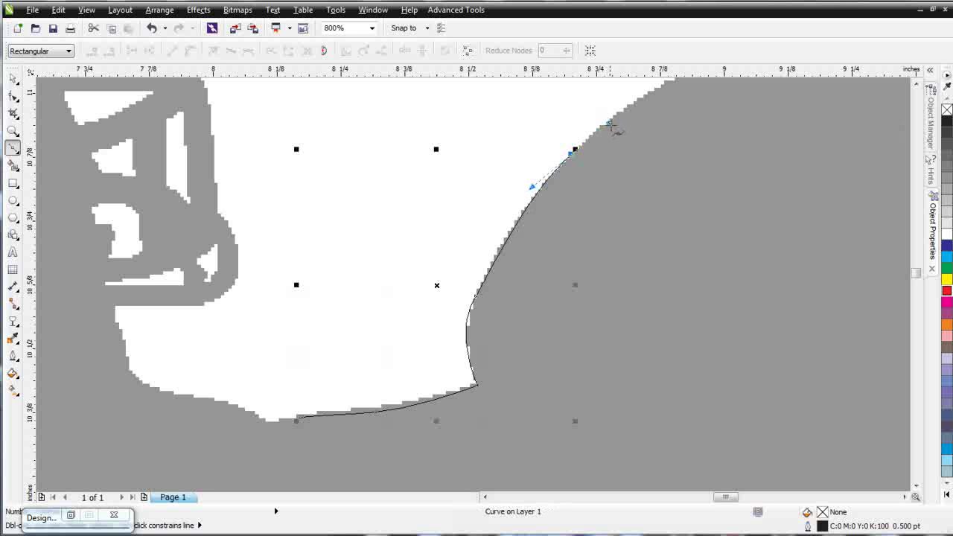
pyautogui.scroll(-2, 622, 174)
pyautogui.scroll(2, 504, 249)
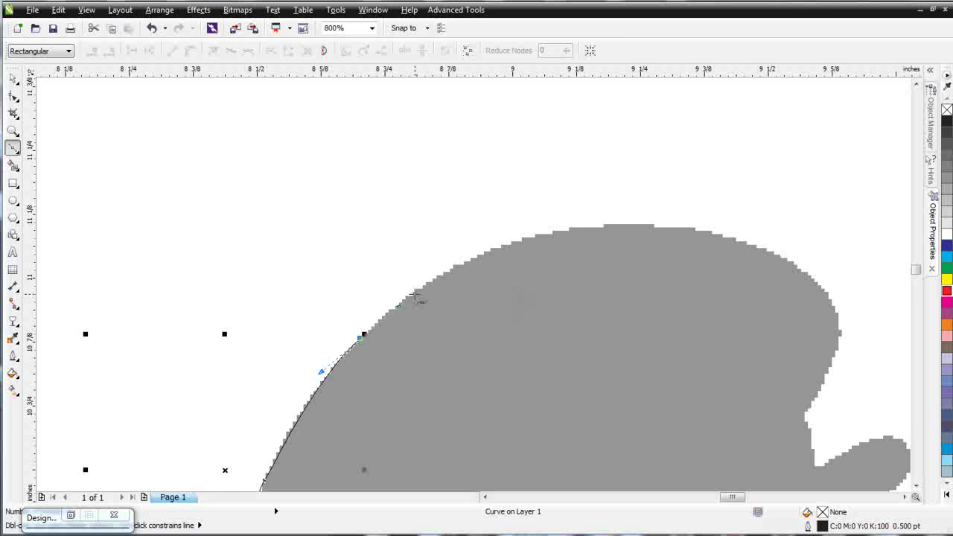
pyautogui.moveTo(418, 290); pyautogui.dragTo(468, 266)
pyautogui.scroll(1, 427, 313)
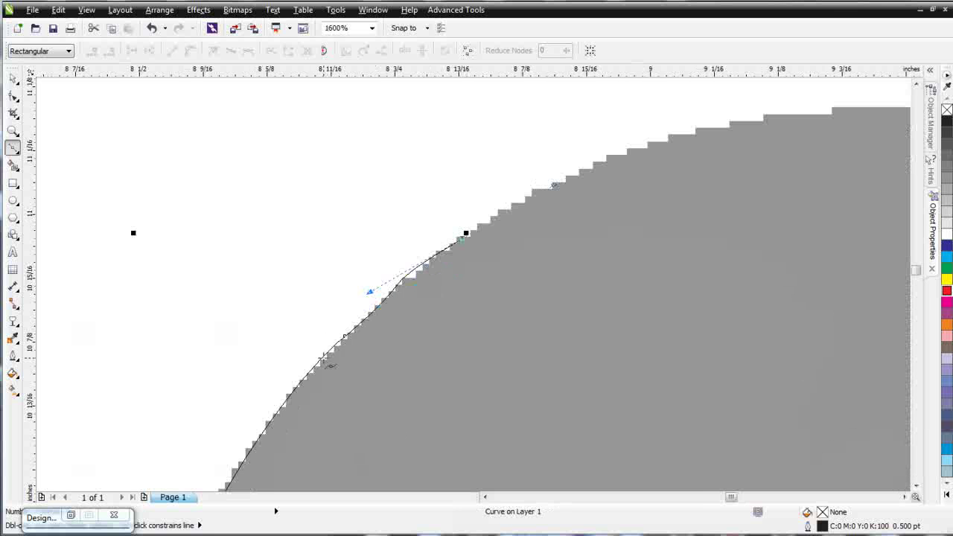
pyautogui.scroll(-1, 449, 267)
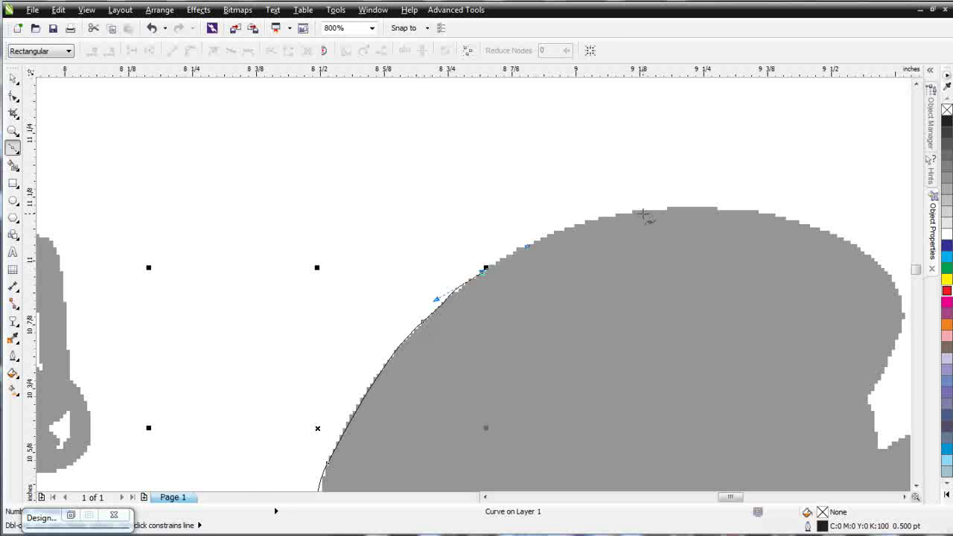
# - Undo the misplaced node, redraw the last segment along the silhouette's top, and end the curve
pyautogui.hotkey('ctrl', 'z')
pyautogui.click(624, 213)
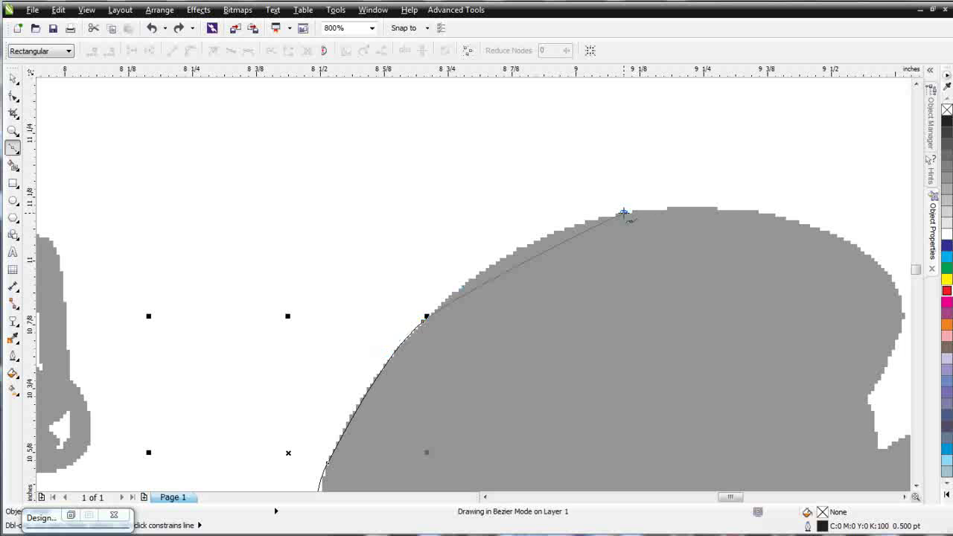
pyautogui.moveTo(624, 212); pyautogui.dragTo(730, 186)
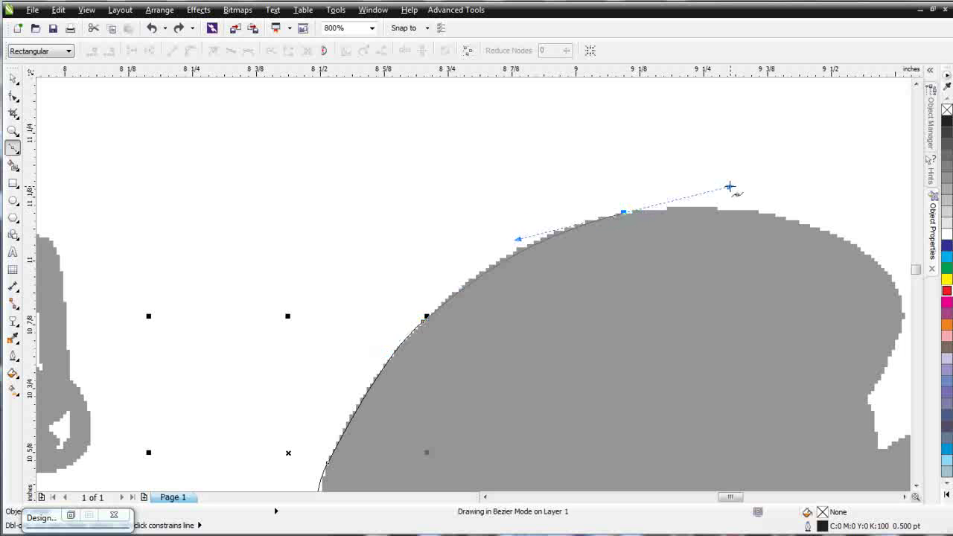
pyautogui.press('space')
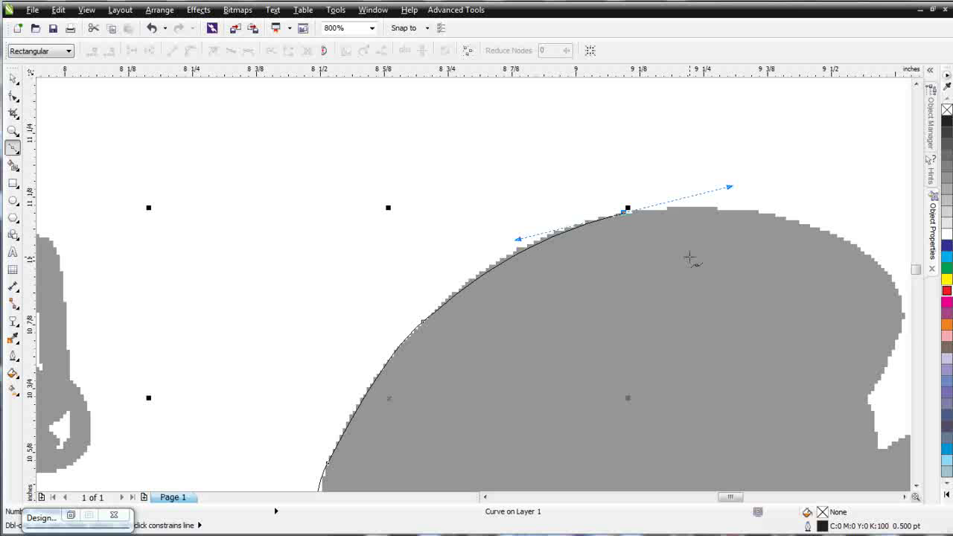
# - Use the Shape tool to nudge a node and its handle onto the silhouette edge
pyautogui.press('space')
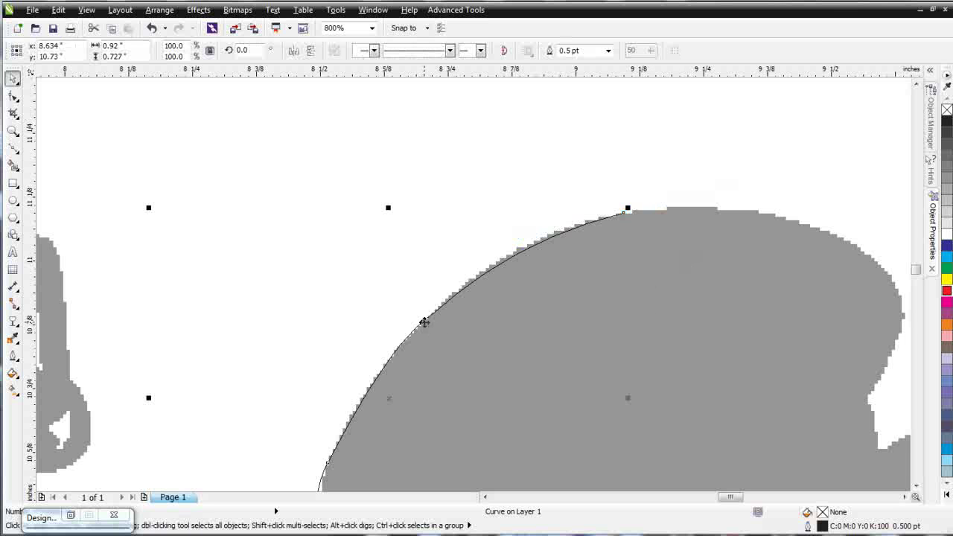
pyautogui.press('F10')
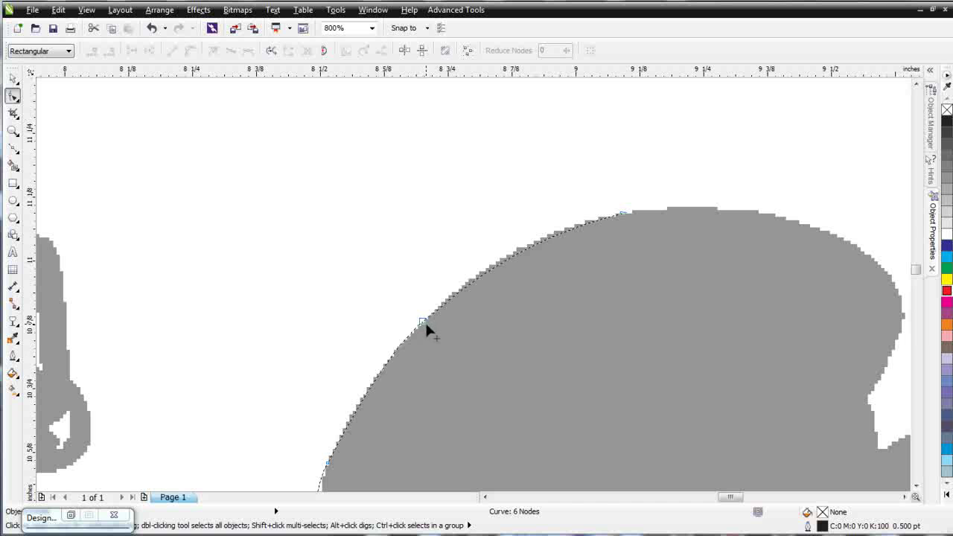
pyautogui.moveTo(425, 324); pyautogui.dragTo(428, 324)
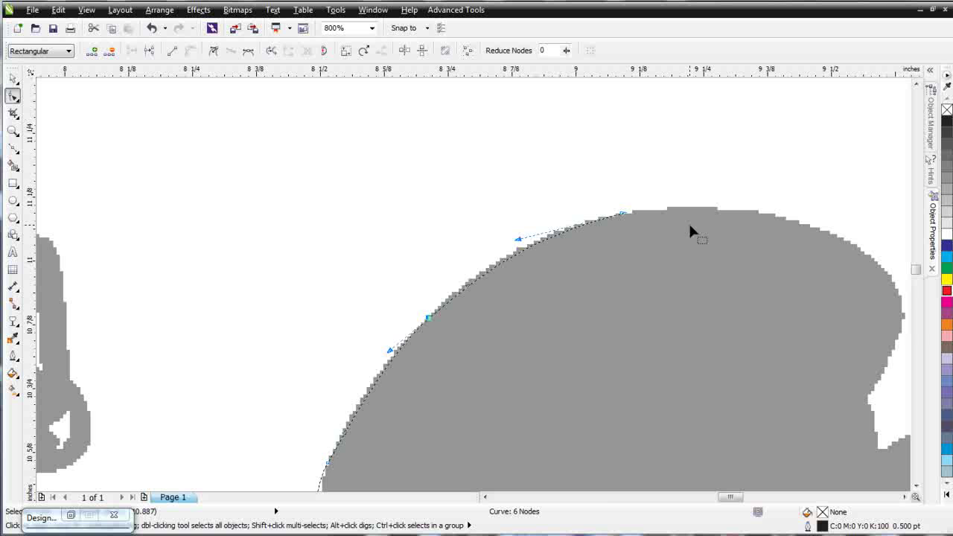
pyautogui.moveTo(467, 279); pyautogui.dragTo(466, 280)
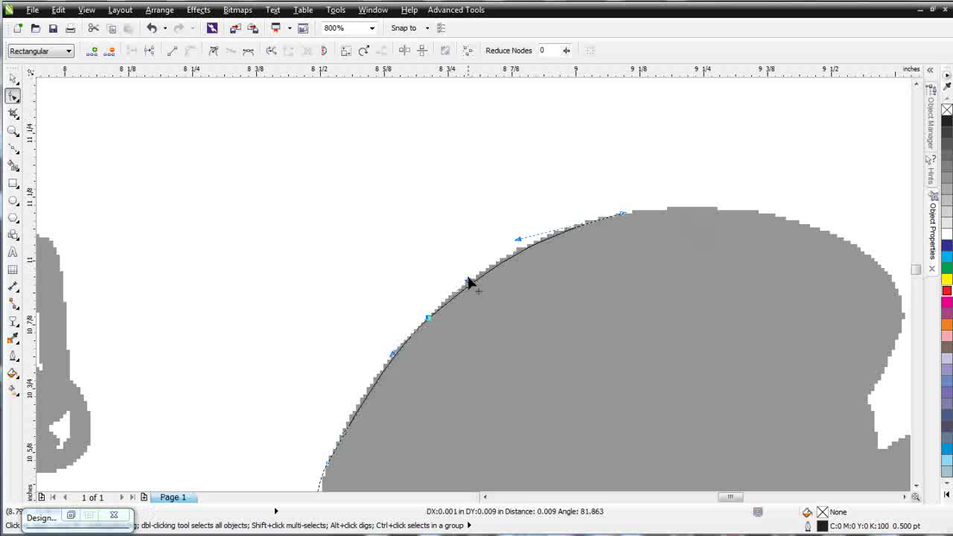
pyautogui.press('space')
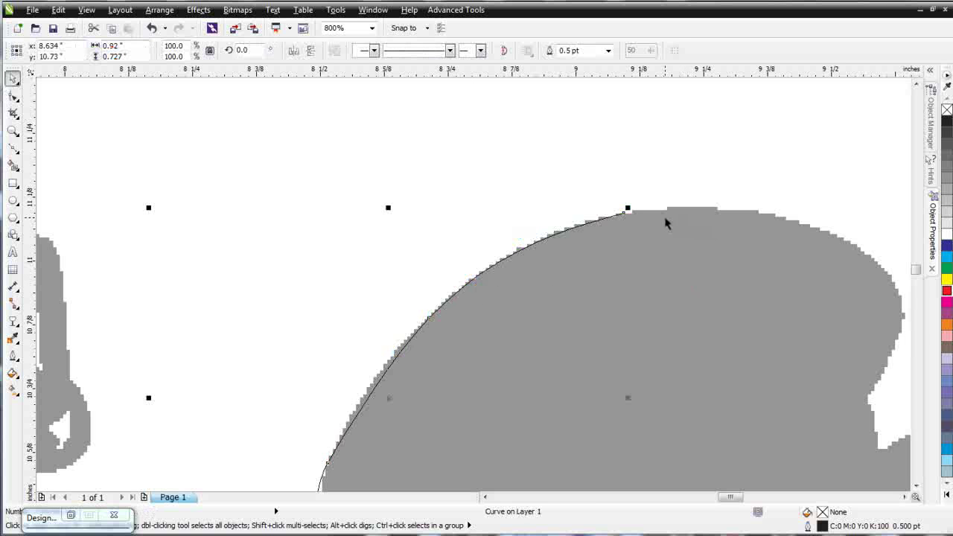
pyautogui.press('space')
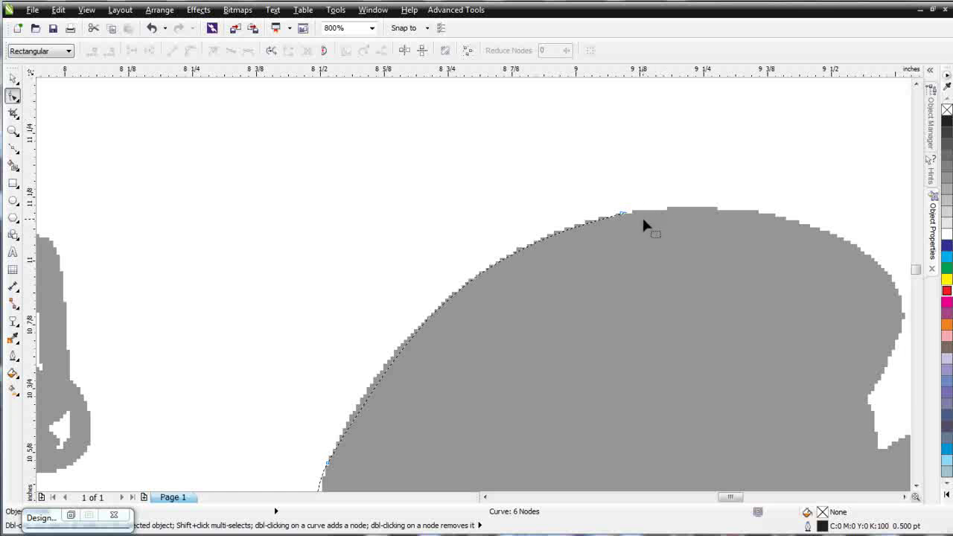
# - Continue the Bézier trace from the top node around the right edge down to the notch
pyautogui.click(13, 145)
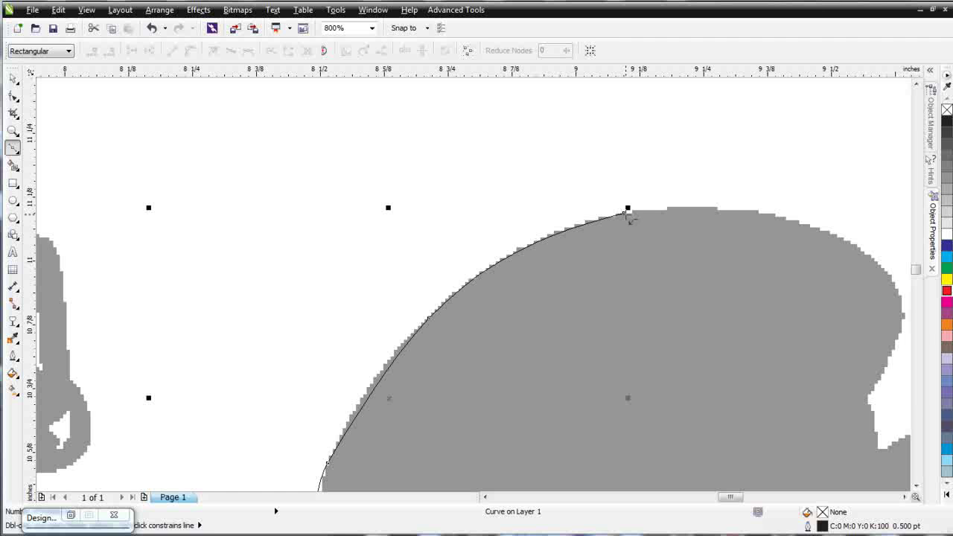
pyautogui.click(629, 216)
pyautogui.moveTo(854, 248); pyautogui.dragTo(882, 264)
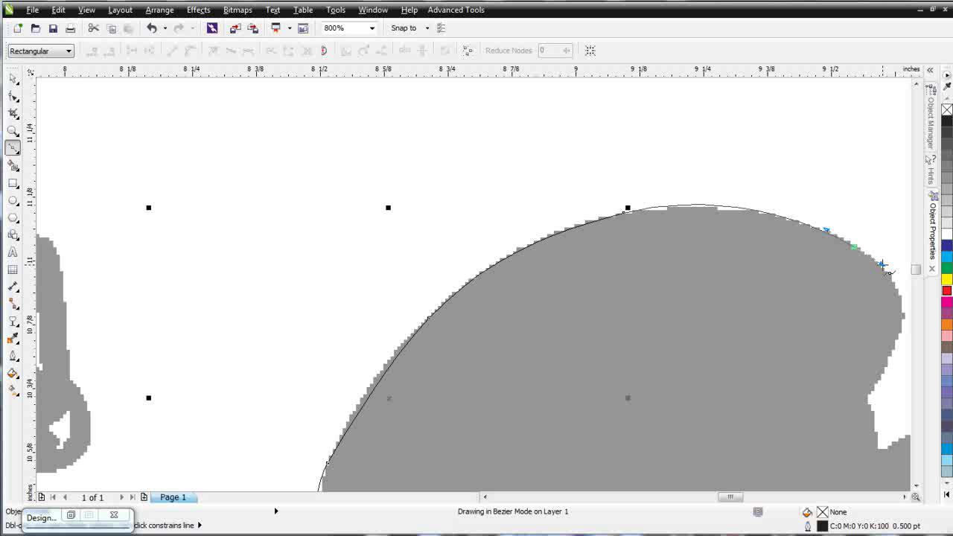
pyautogui.click(882, 264)
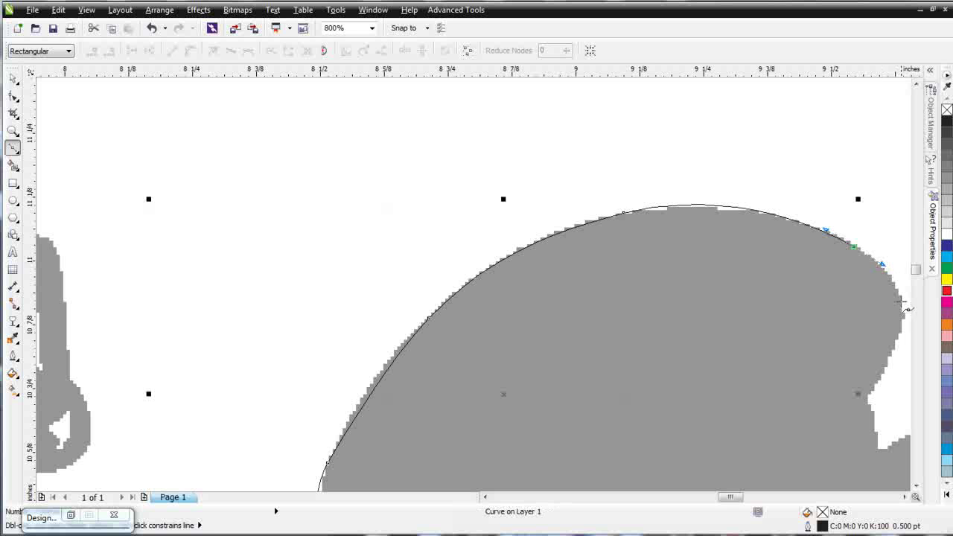
pyautogui.moveTo(901, 298); pyautogui.dragTo(800, 318)
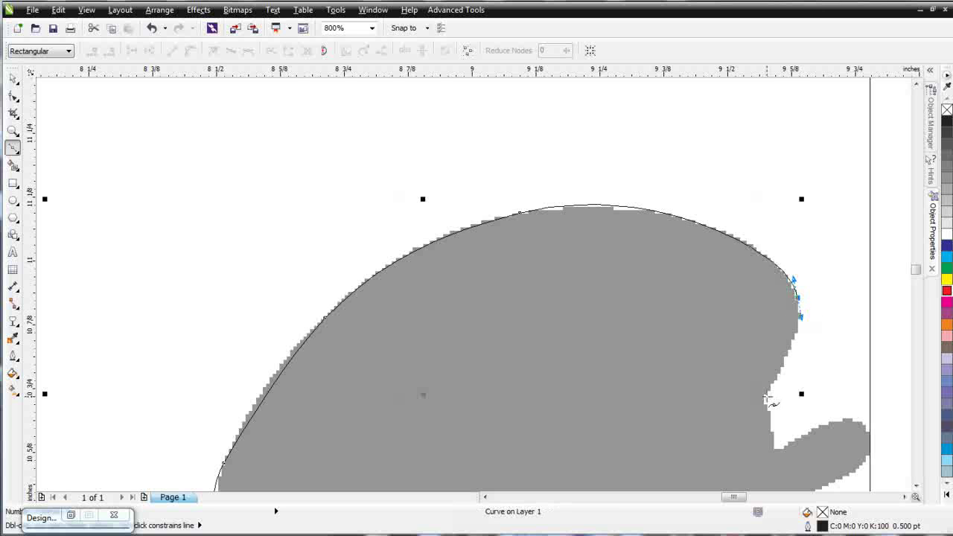
pyautogui.moveTo(763, 398); pyautogui.dragTo(735, 429)
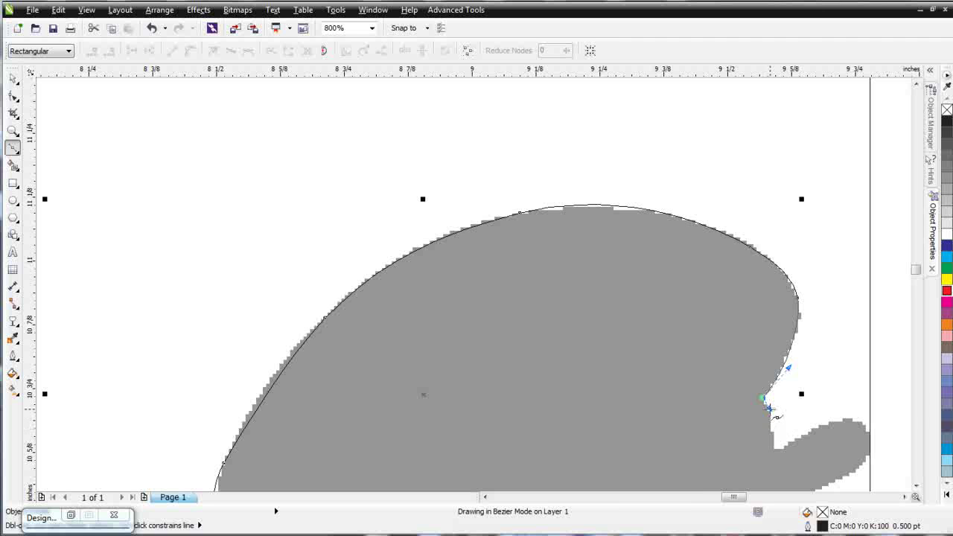
pyautogui.doubleClick(769, 408)
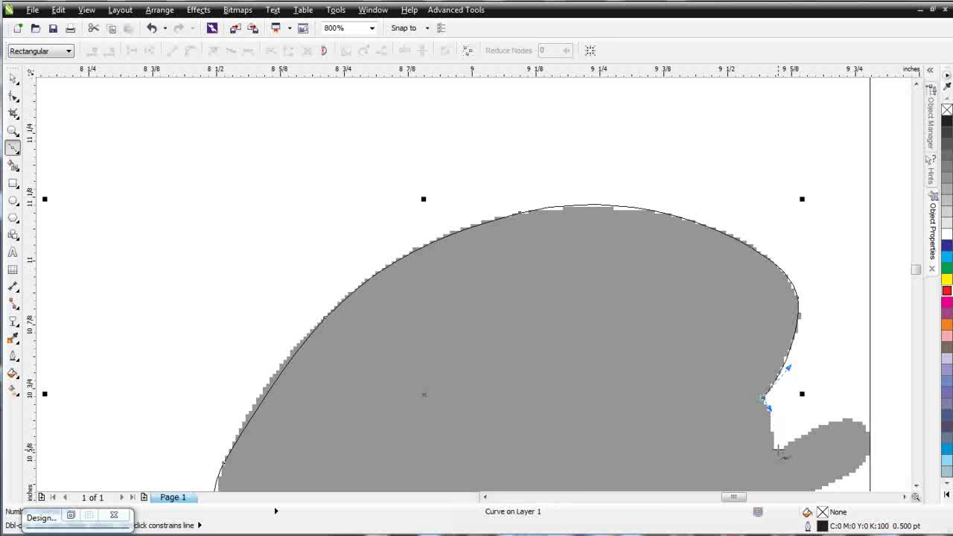
# - Trace down the notch's inner edge to its bottom and along the top of the thumb
pyautogui.moveTo(776, 449); pyautogui.dragTo(774, 472)
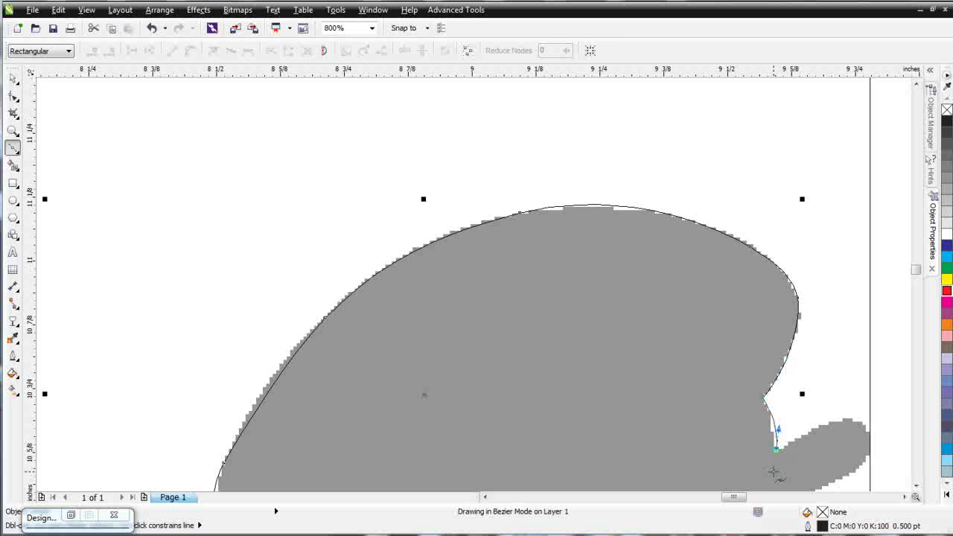
pyautogui.moveTo(773, 472); pyautogui.dragTo(767, 472)
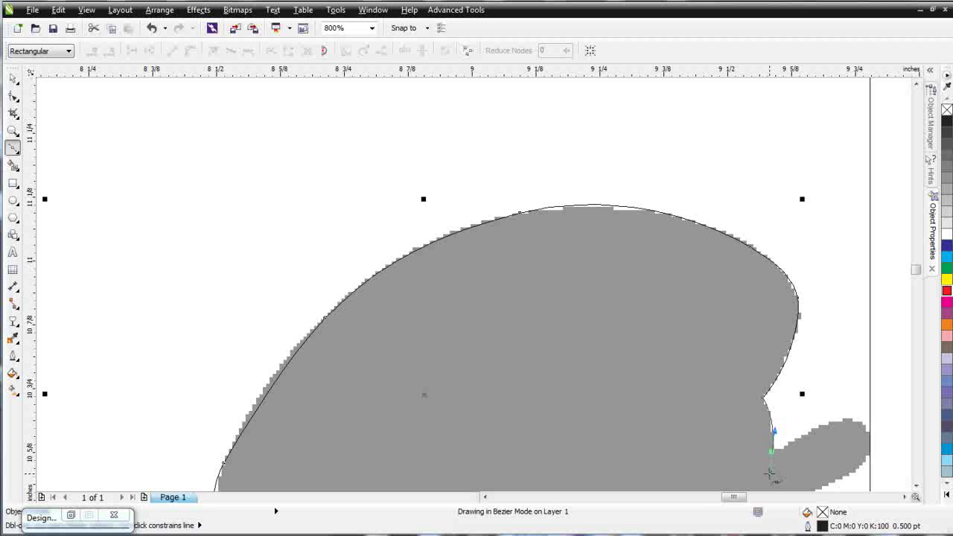
pyautogui.doubleClick(787, 447)
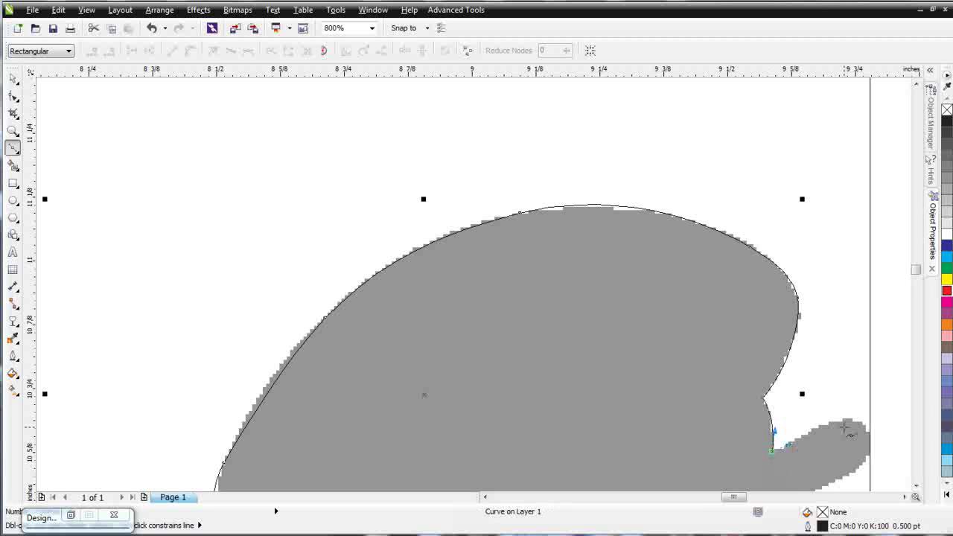
pyautogui.moveTo(822, 426); pyautogui.dragTo(837, 424)
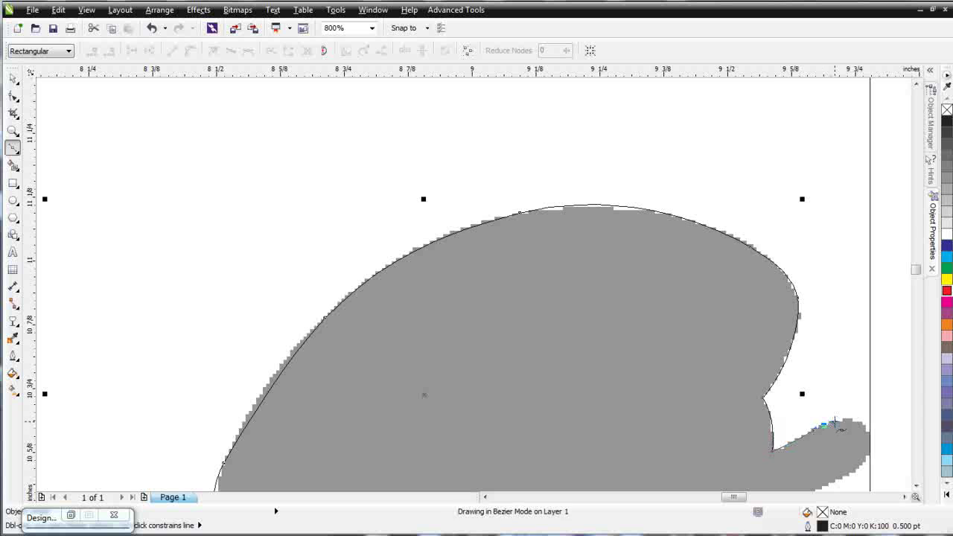
pyautogui.scroll(-1, 742, 348)
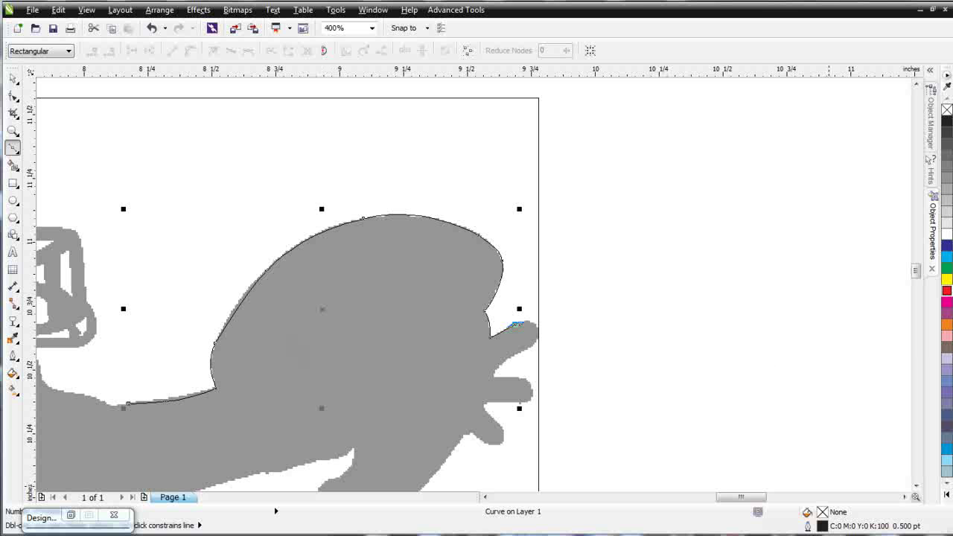
# - Reselect the curve and trace around the thumb tip and along its underside
pyautogui.click(508, 318)
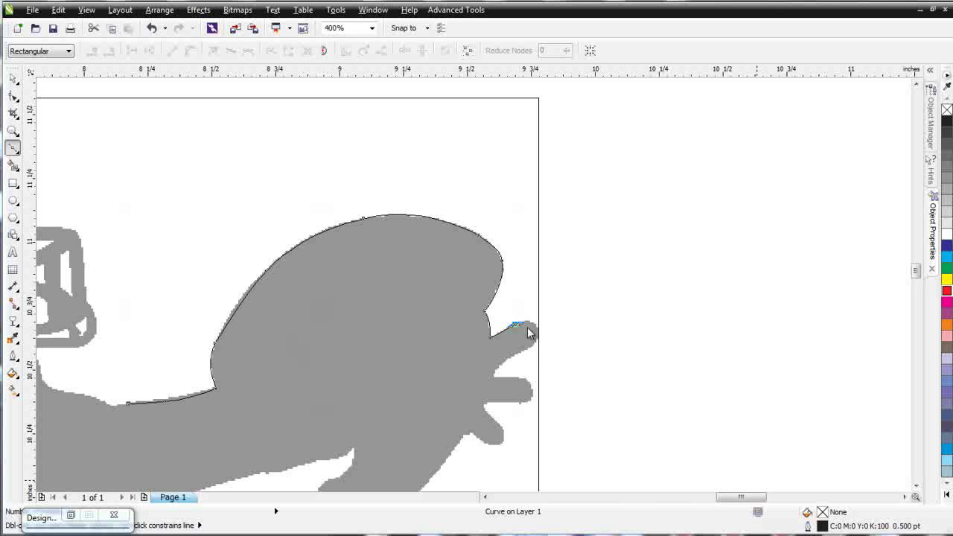
pyautogui.click(528, 328)
pyautogui.scroll(1, 526, 328)
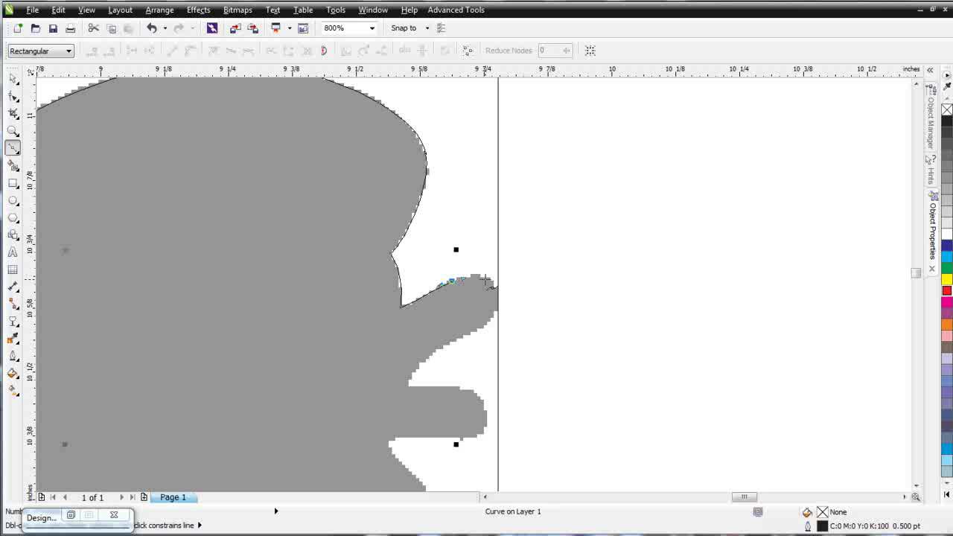
pyautogui.click(483, 279)
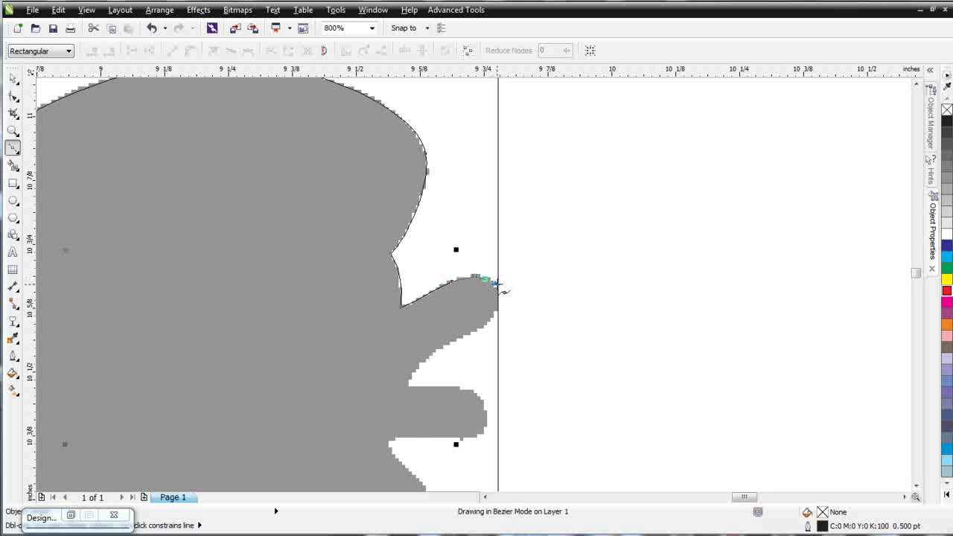
pyautogui.click(495, 285)
pyautogui.scroll(1, 494, 285)
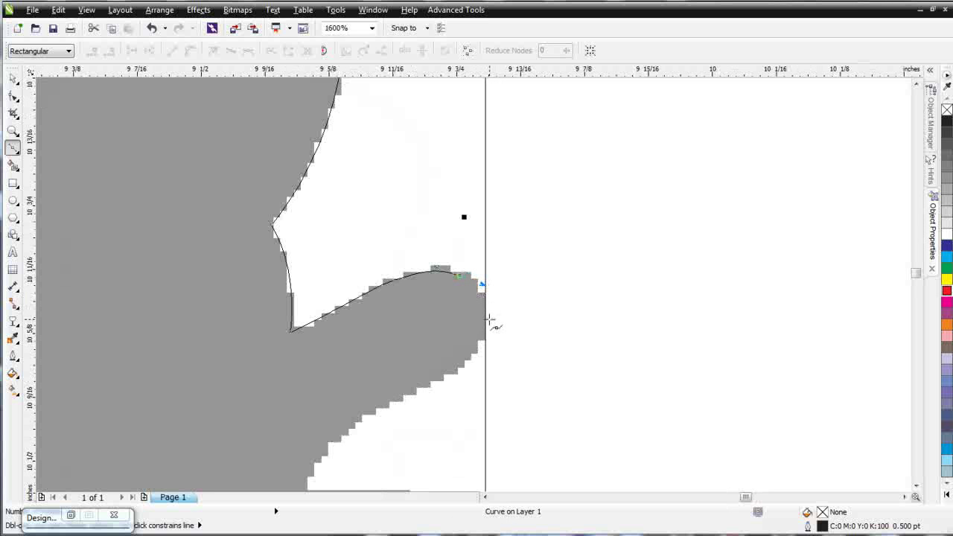
pyautogui.click(486, 320)
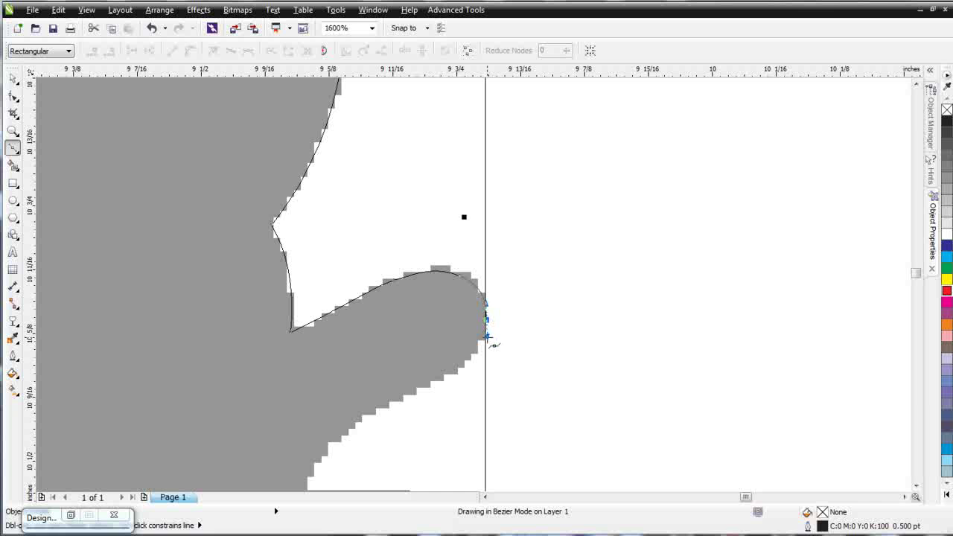
pyautogui.click(487, 337)
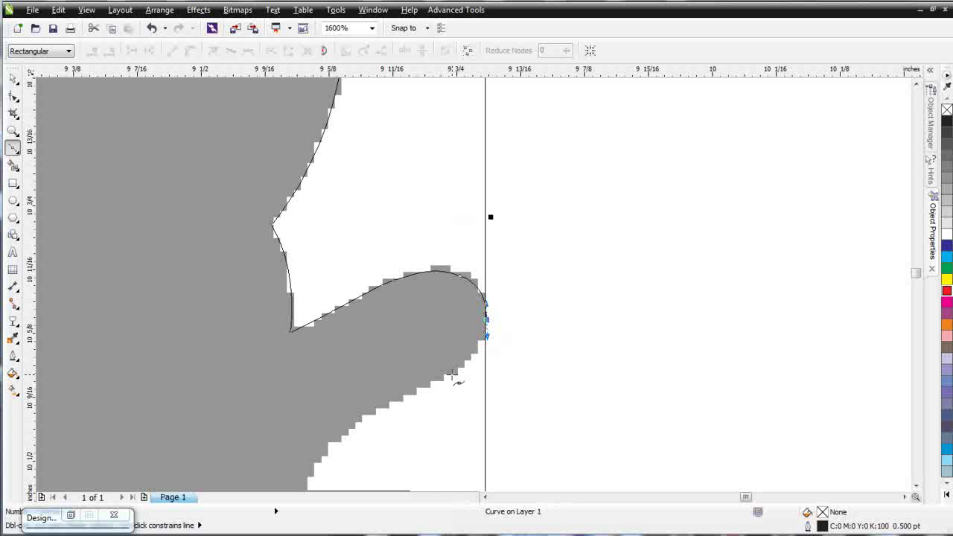
pyautogui.moveTo(440, 377); pyautogui.dragTo(407, 397)
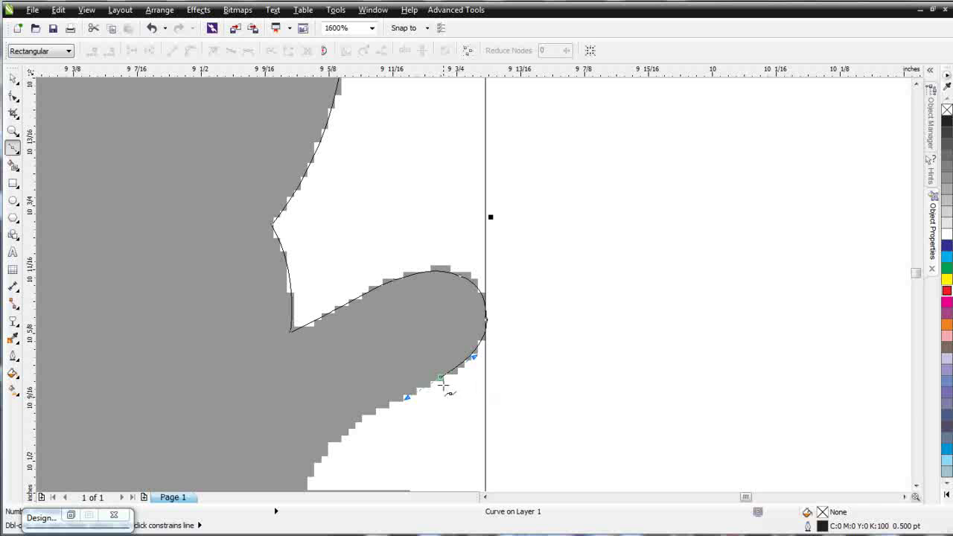
# - Enable node tracking under Tools > Options > Workspace > Display
pyautogui.click(337, 10)
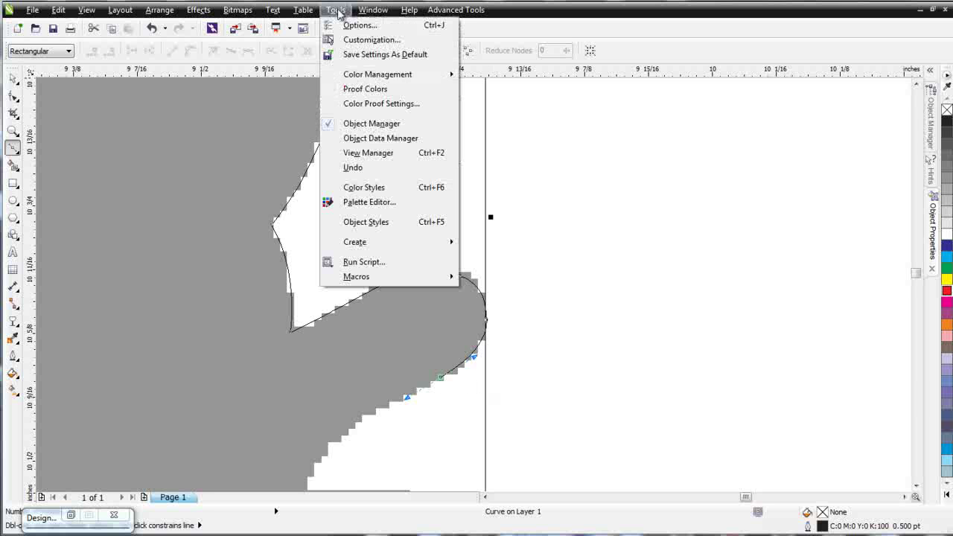
pyautogui.click(360, 26)
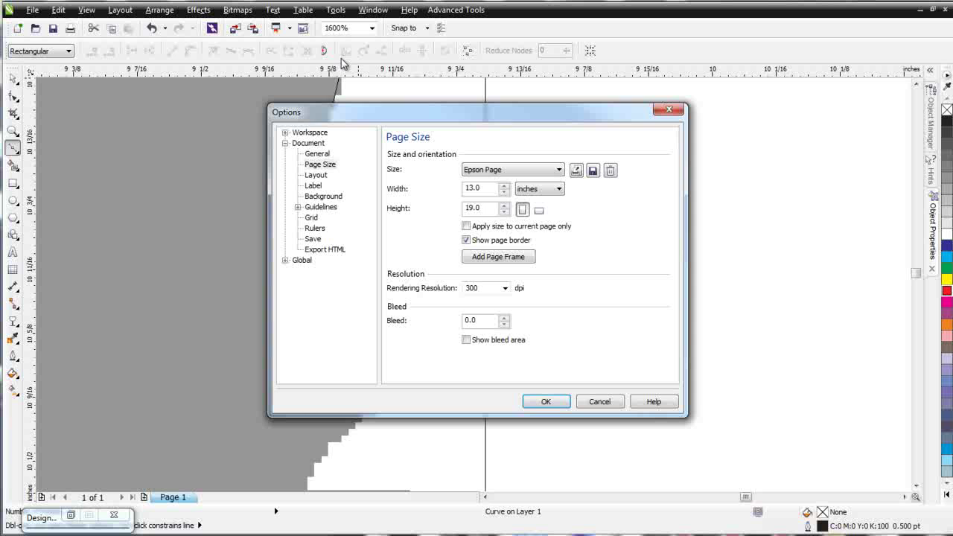
pyautogui.click(285, 132)
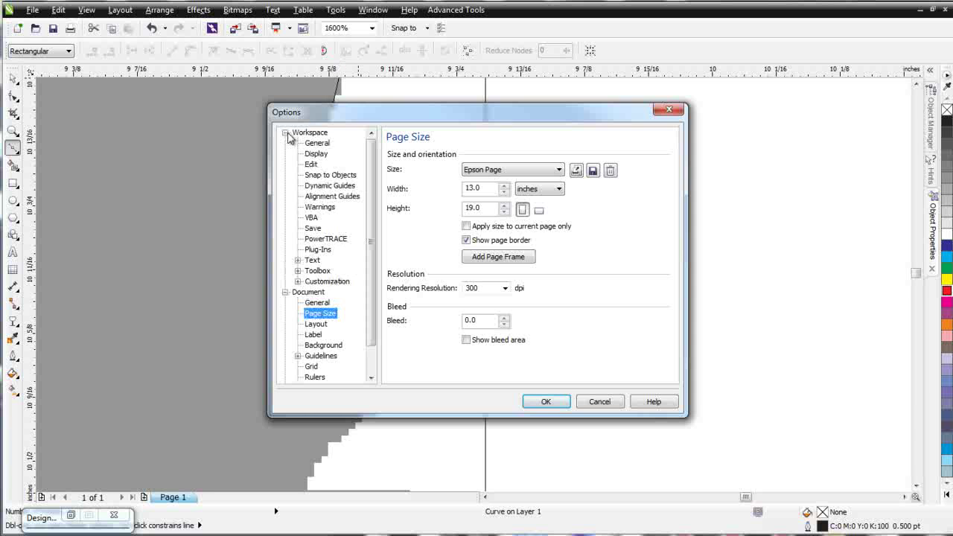
pyautogui.click(324, 153)
pyautogui.click(504, 185)
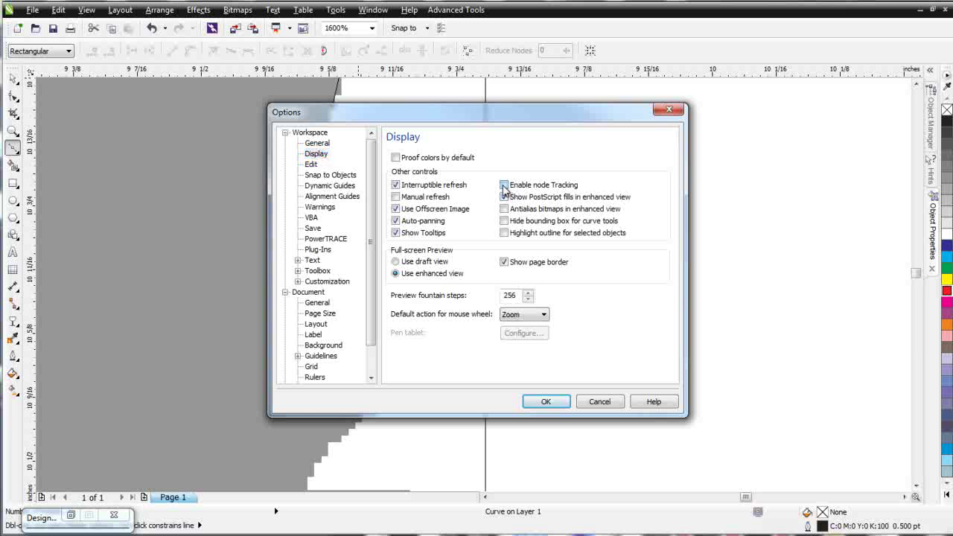
pyautogui.click(545, 401)
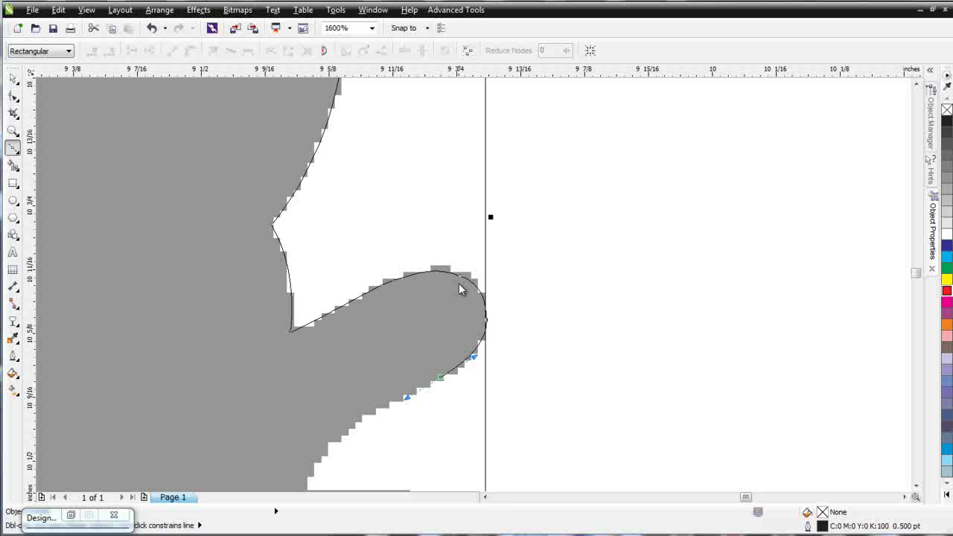
# - Nudge the curve's right-tip node slightly outward onto the ball's edge
pyautogui.click(460, 277)
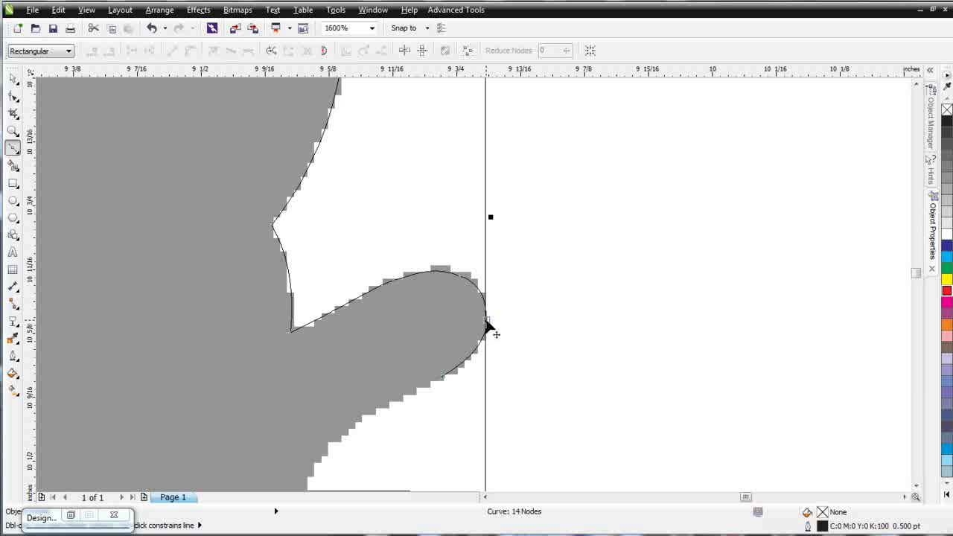
pyautogui.scroll(1, 486, 325)
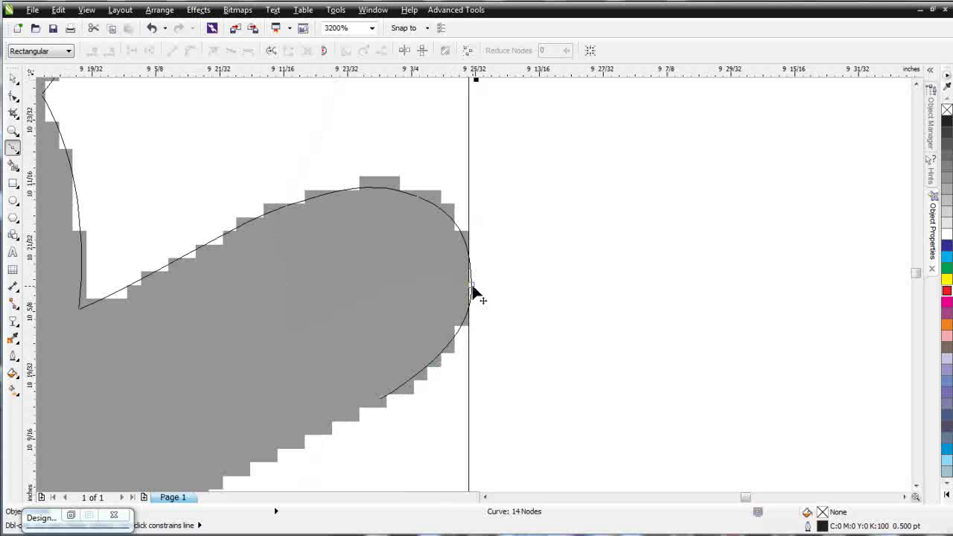
pyautogui.click(472, 287)
pyautogui.moveTo(471, 289); pyautogui.dragTo(474, 253)
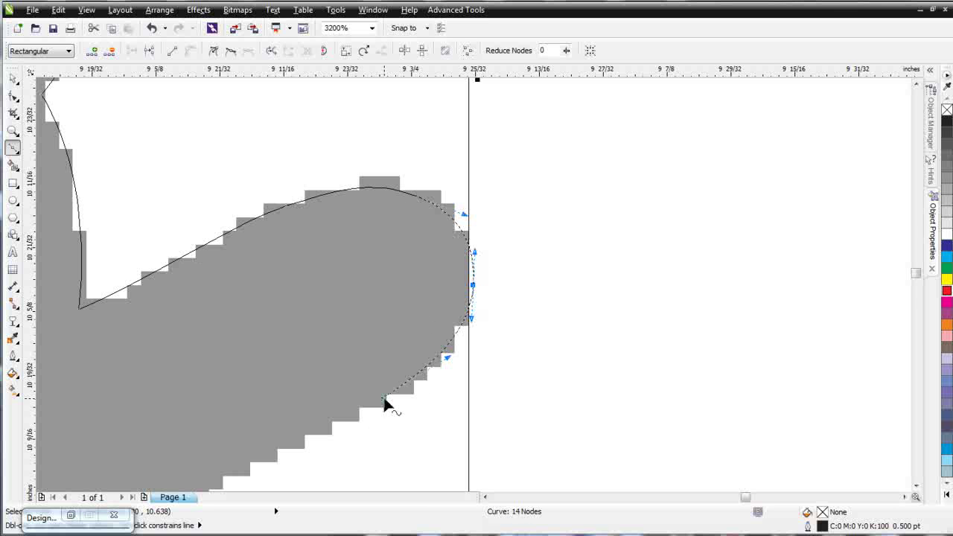
pyautogui.scroll(-3, 409, 350)
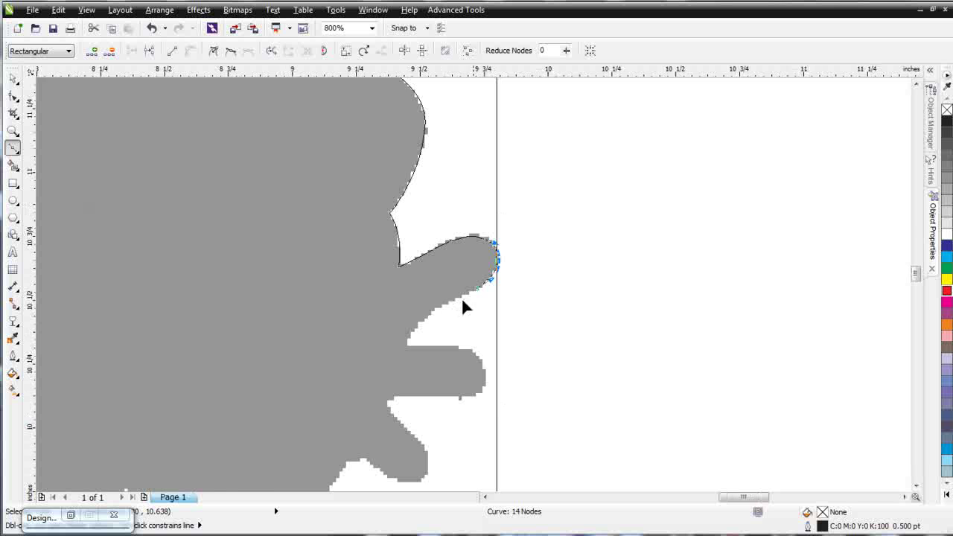
pyautogui.scroll(-1, 460, 297)
pyautogui.scroll(-1, 433, 255)
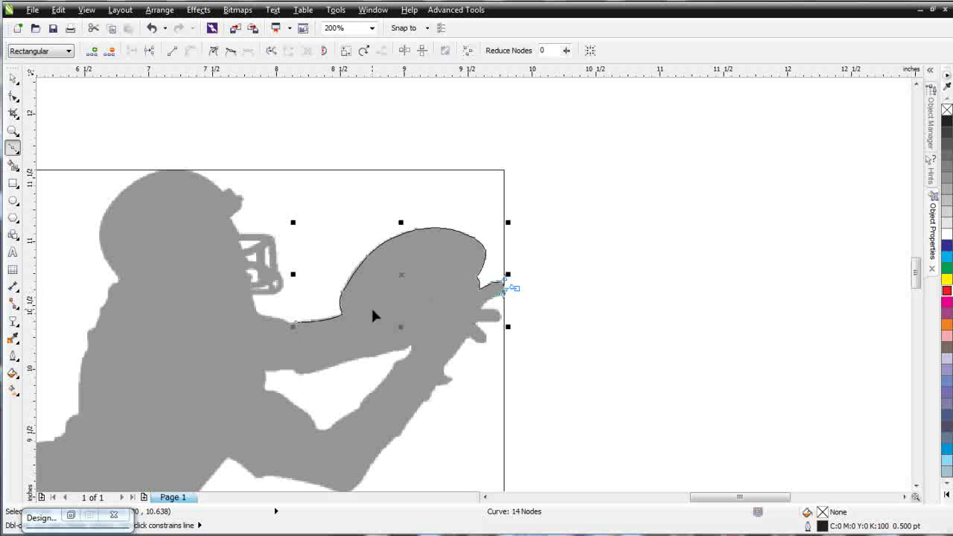
pyautogui.scroll(1, 415, 320)
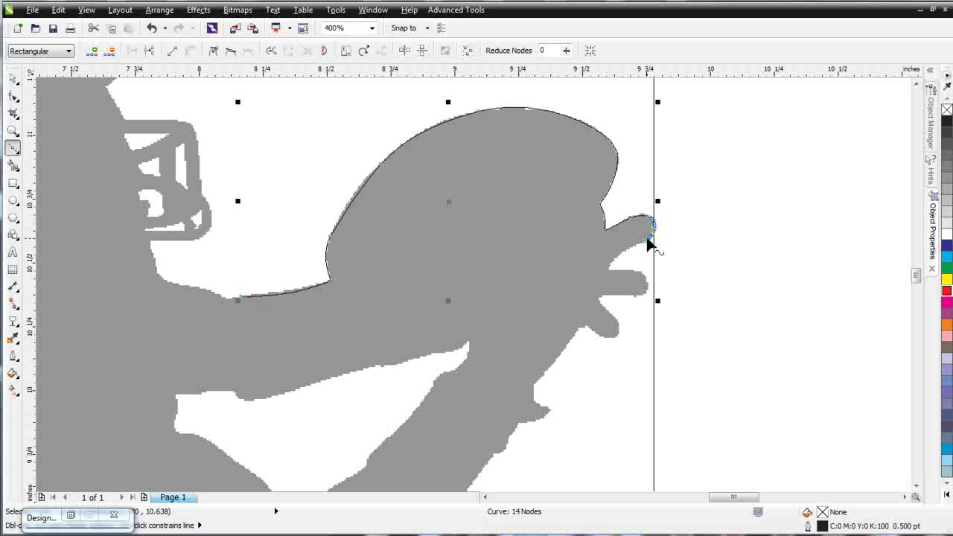
# - Set the View display mode to Enhanced
pyautogui.click(90, 11)
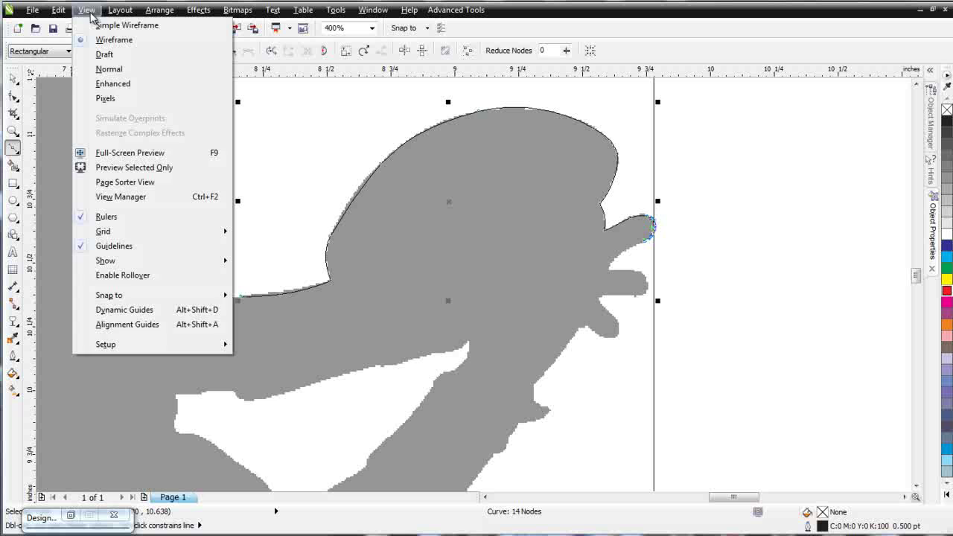
pyautogui.click(119, 84)
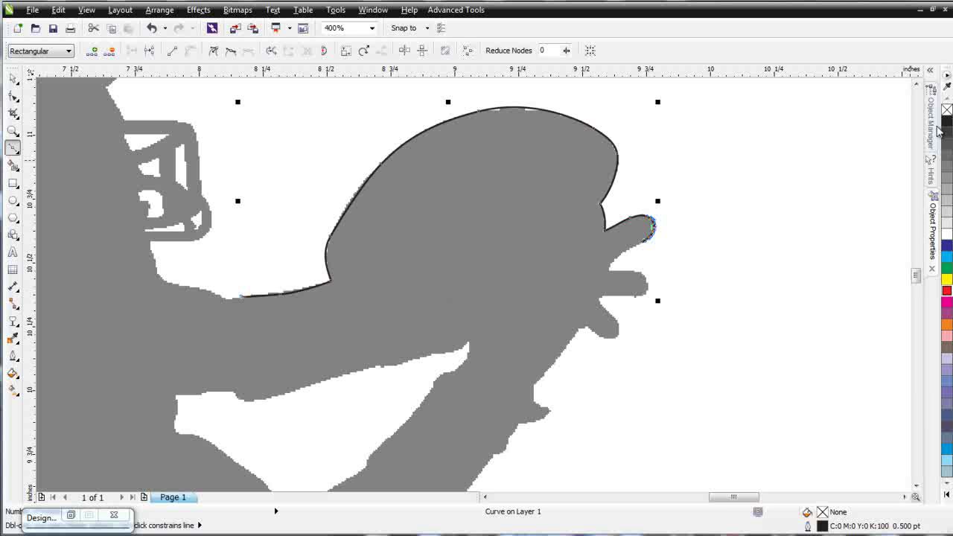
# - Set the traced curve's outline to 1.0 pt and red via Object Properties and the palette
pyautogui.click(933, 222)
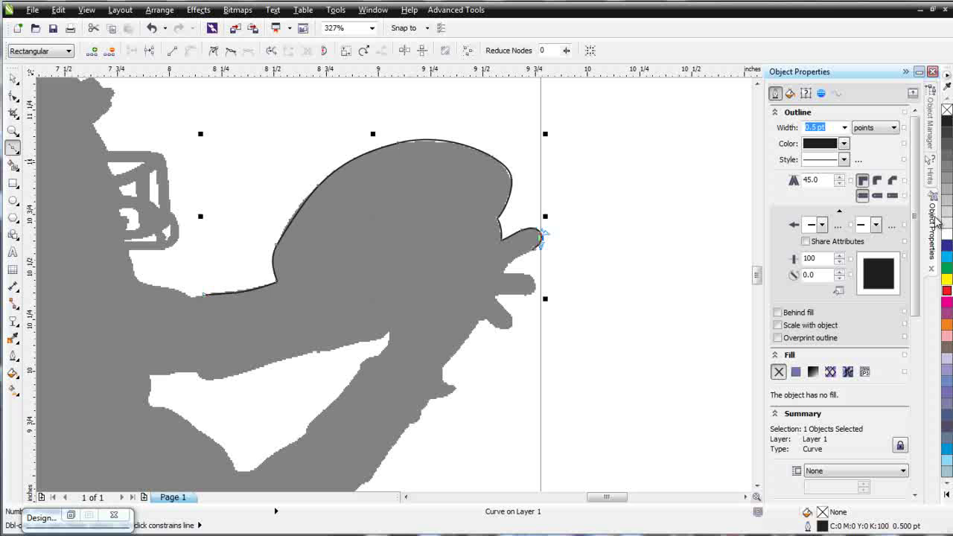
pyautogui.click(844, 128)
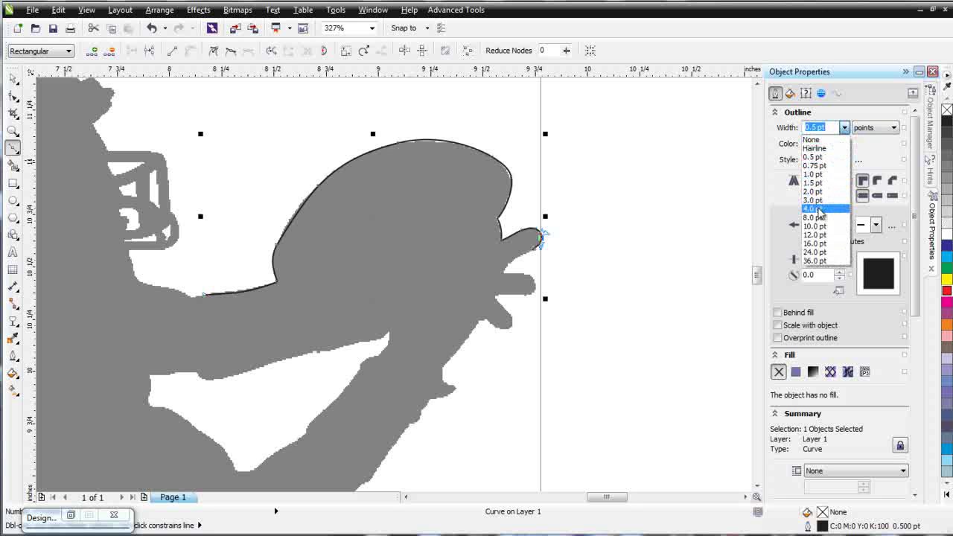
pyautogui.click(822, 209)
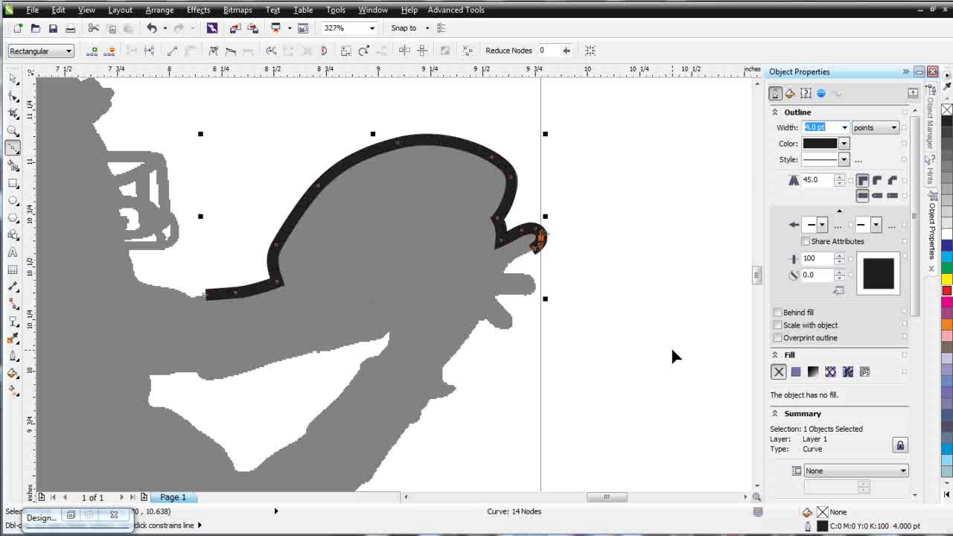
pyautogui.click(844, 128)
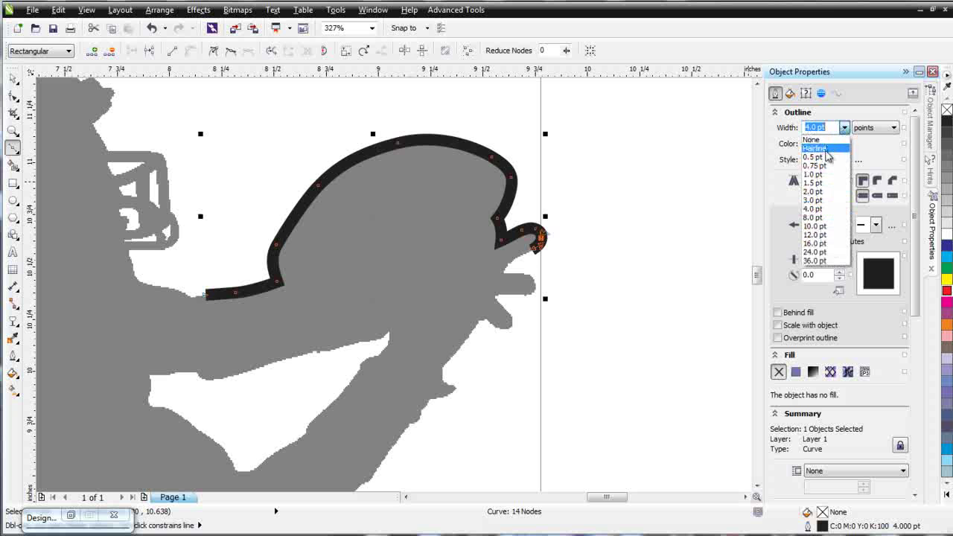
pyautogui.click(815, 174)
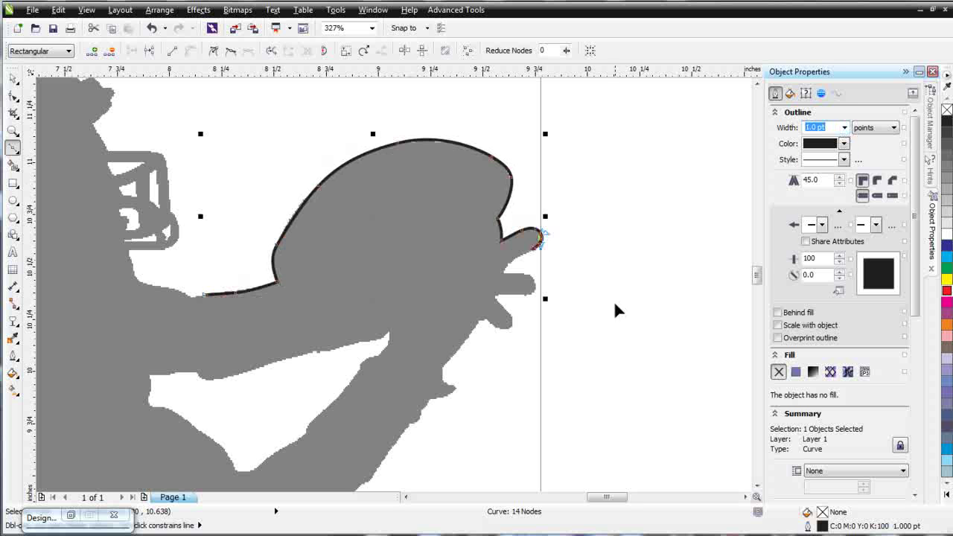
pyautogui.rightClick(947, 291)
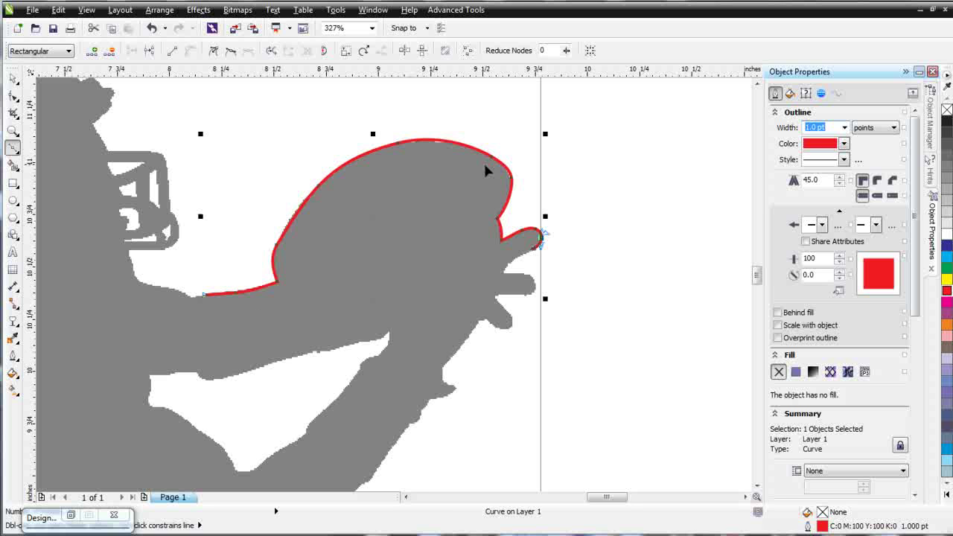
pyautogui.click(559, 268)
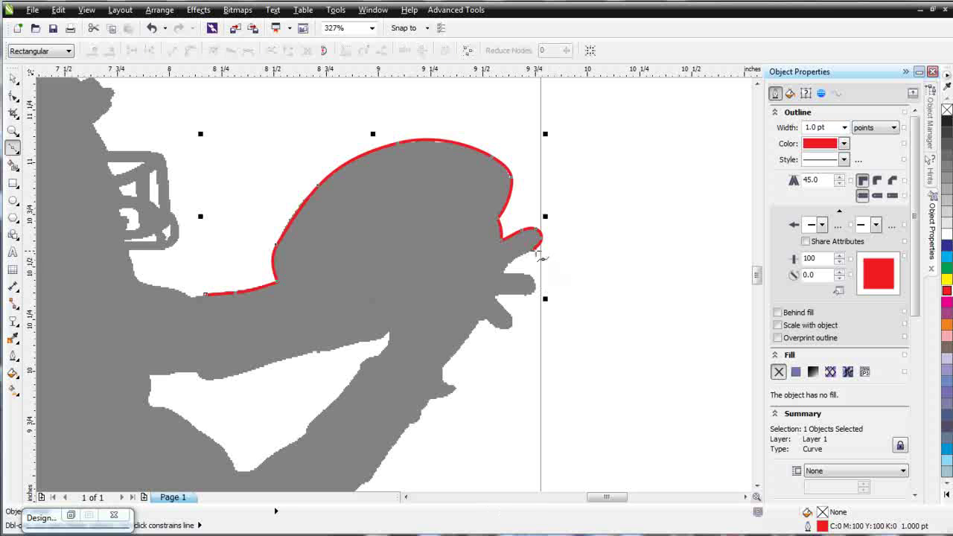
pyautogui.scroll(2, 543, 254)
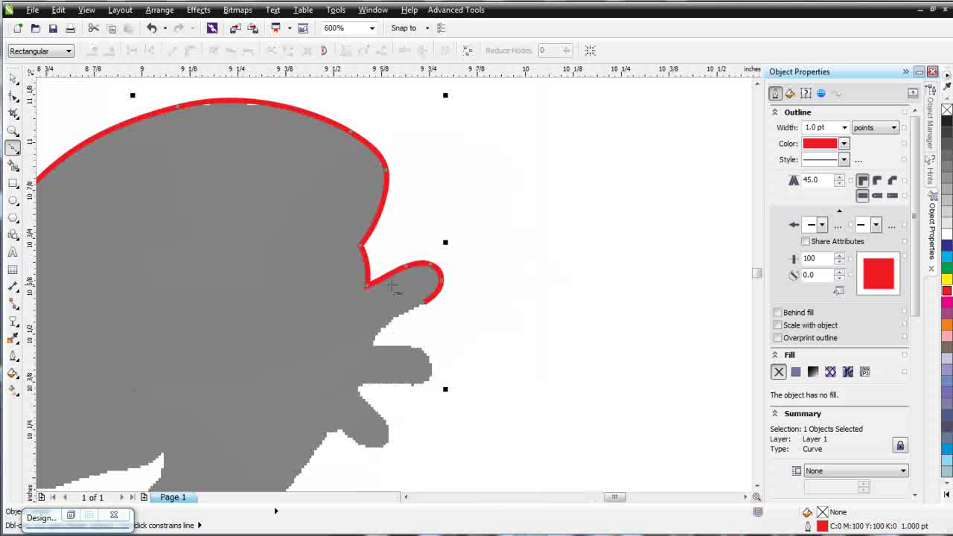
pyautogui.click(177, 108)
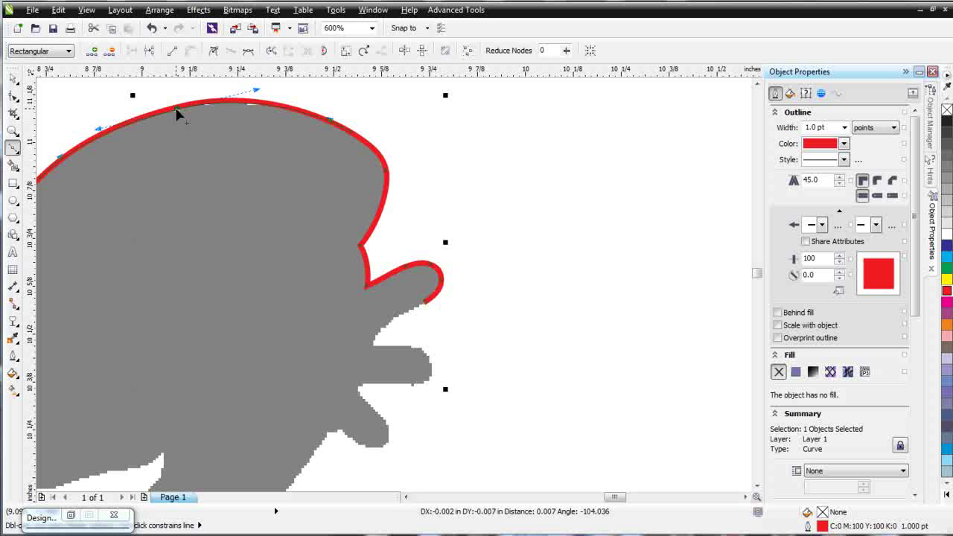
pyautogui.scroll(-2, 387, 294)
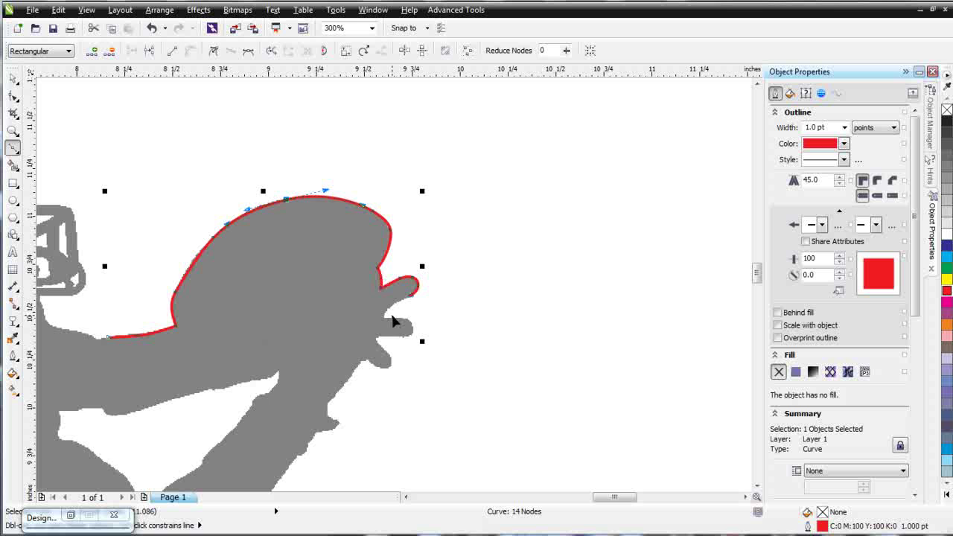
pyautogui.click(363, 316)
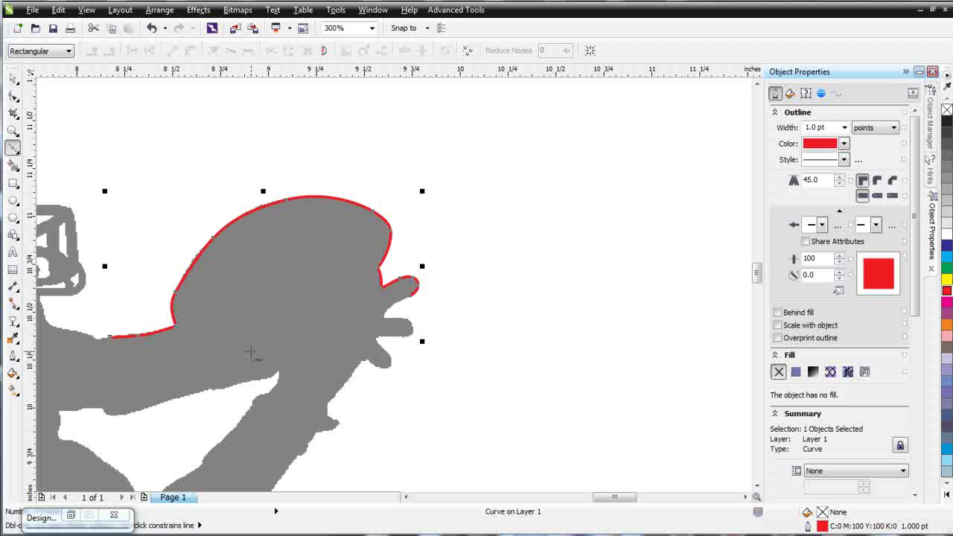
# - Close the ball curve with two points along its underside and fill it solid red
pyautogui.click(249, 346)
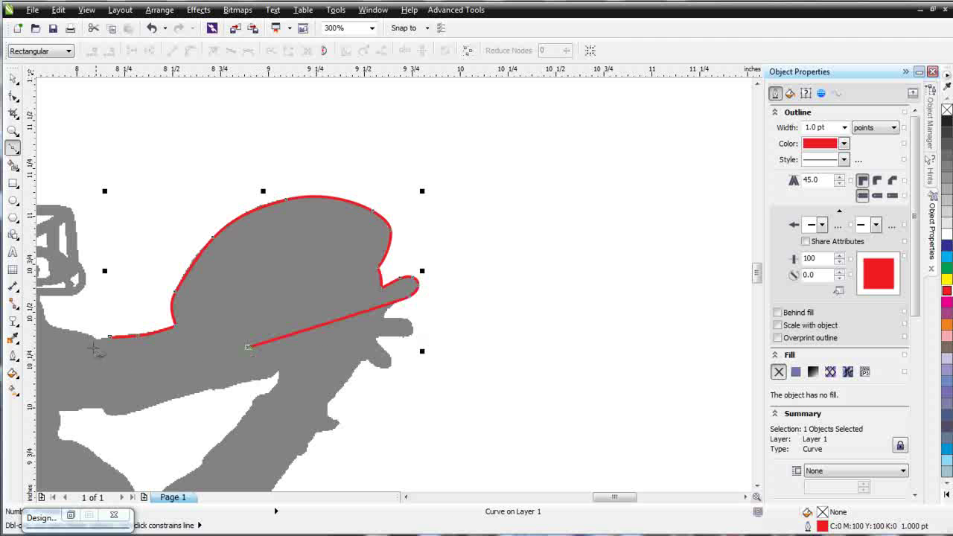
pyautogui.click(119, 360)
pyautogui.click(110, 337)
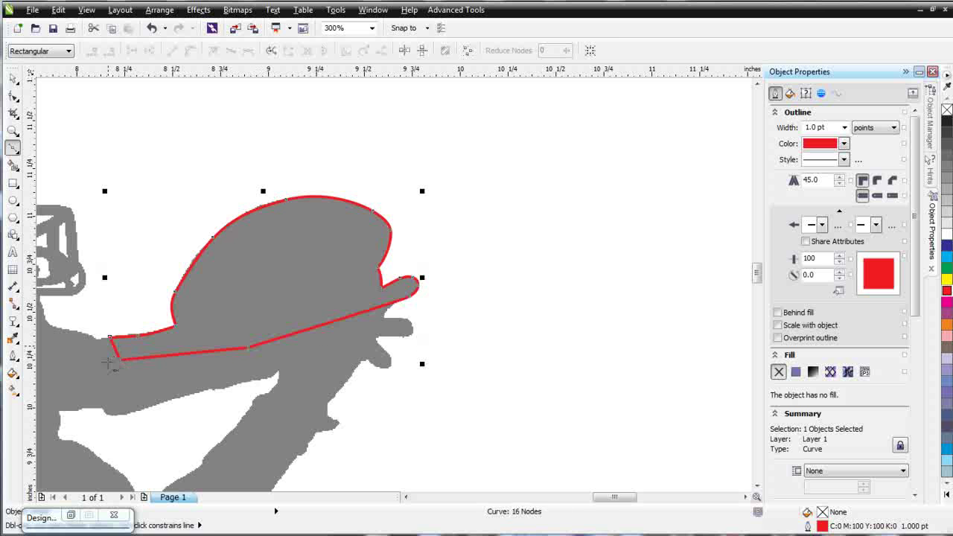
pyautogui.click(947, 292)
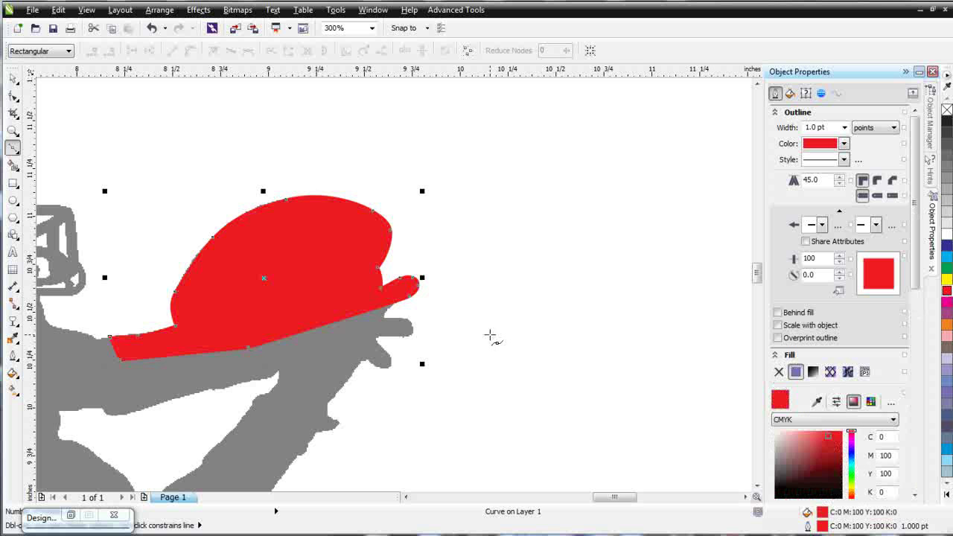
pyautogui.press('F3')
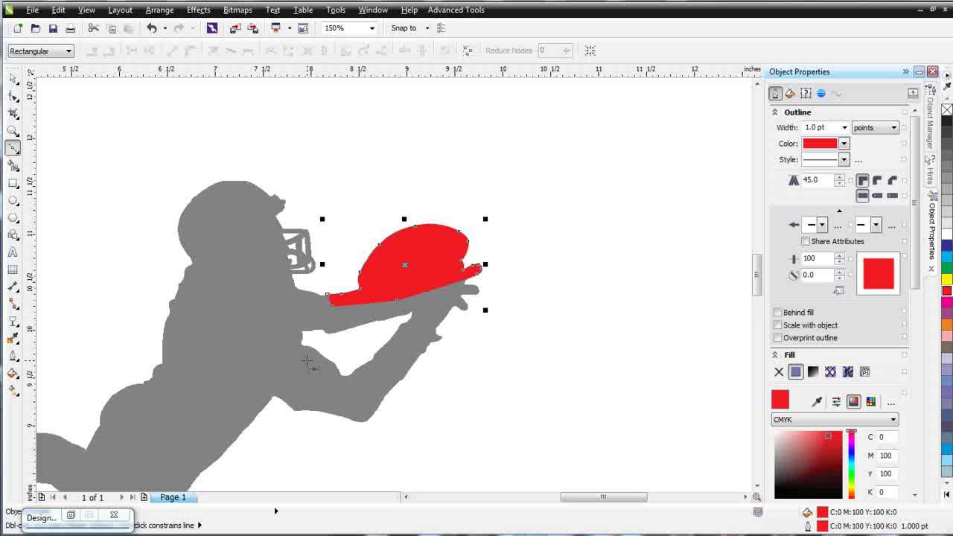
pyautogui.press('F3')
pyautogui.scroll(1, 394, 290)
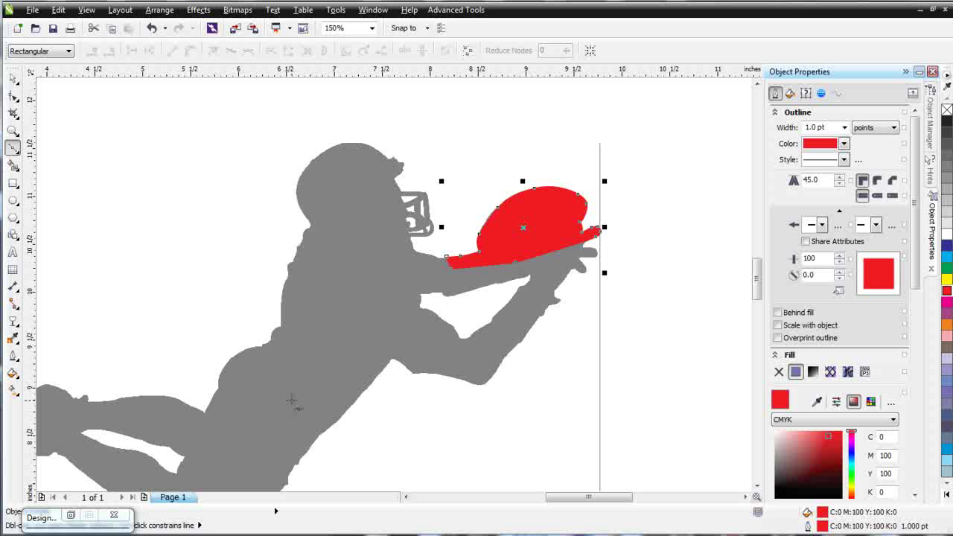
pyautogui.press('F3')
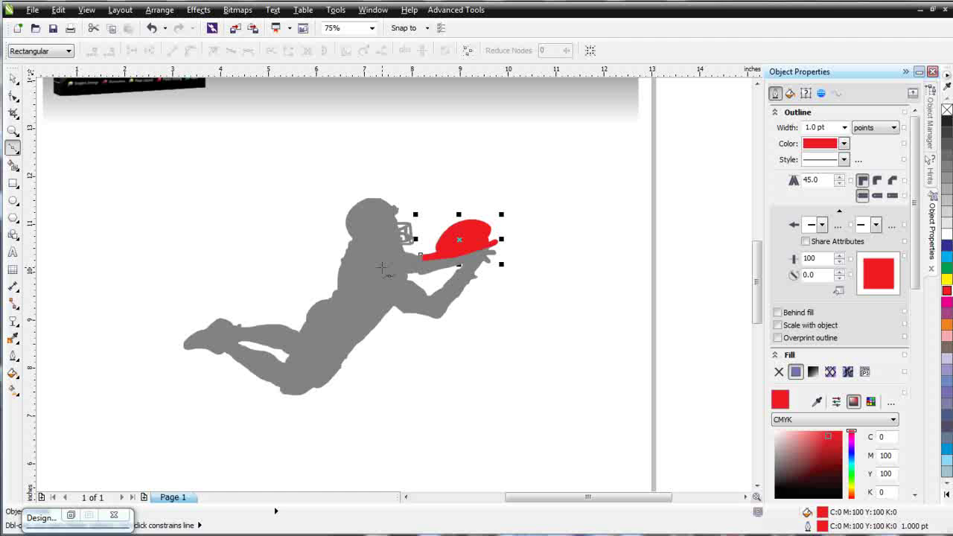